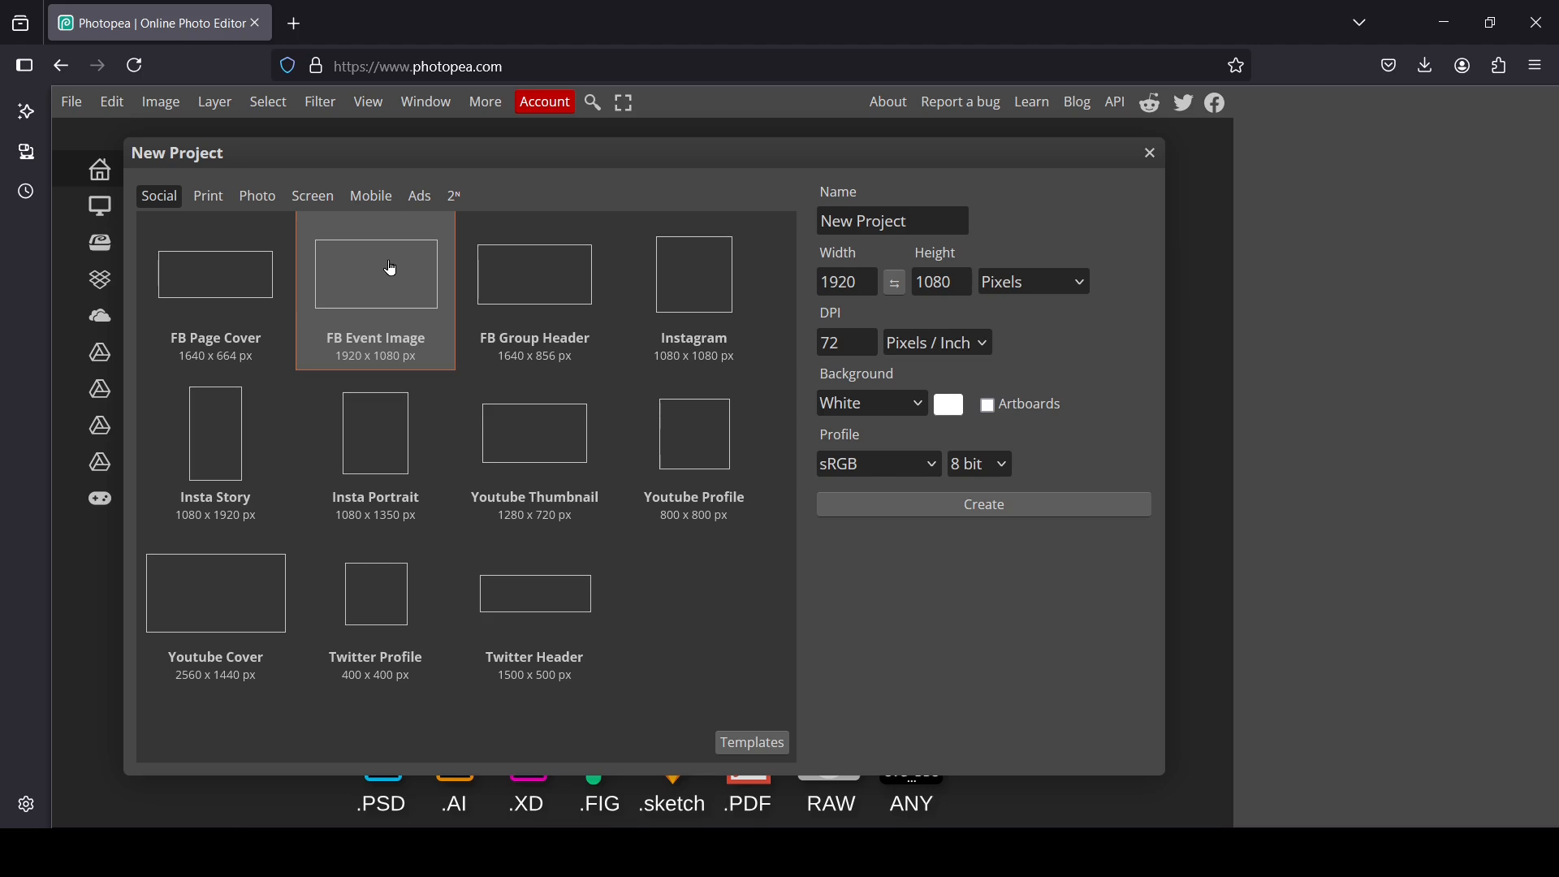
Step: Create a 1920 x 1080 px project from the FB Event Image preset and set the Type tool's font to Acme
double_click(391, 266)
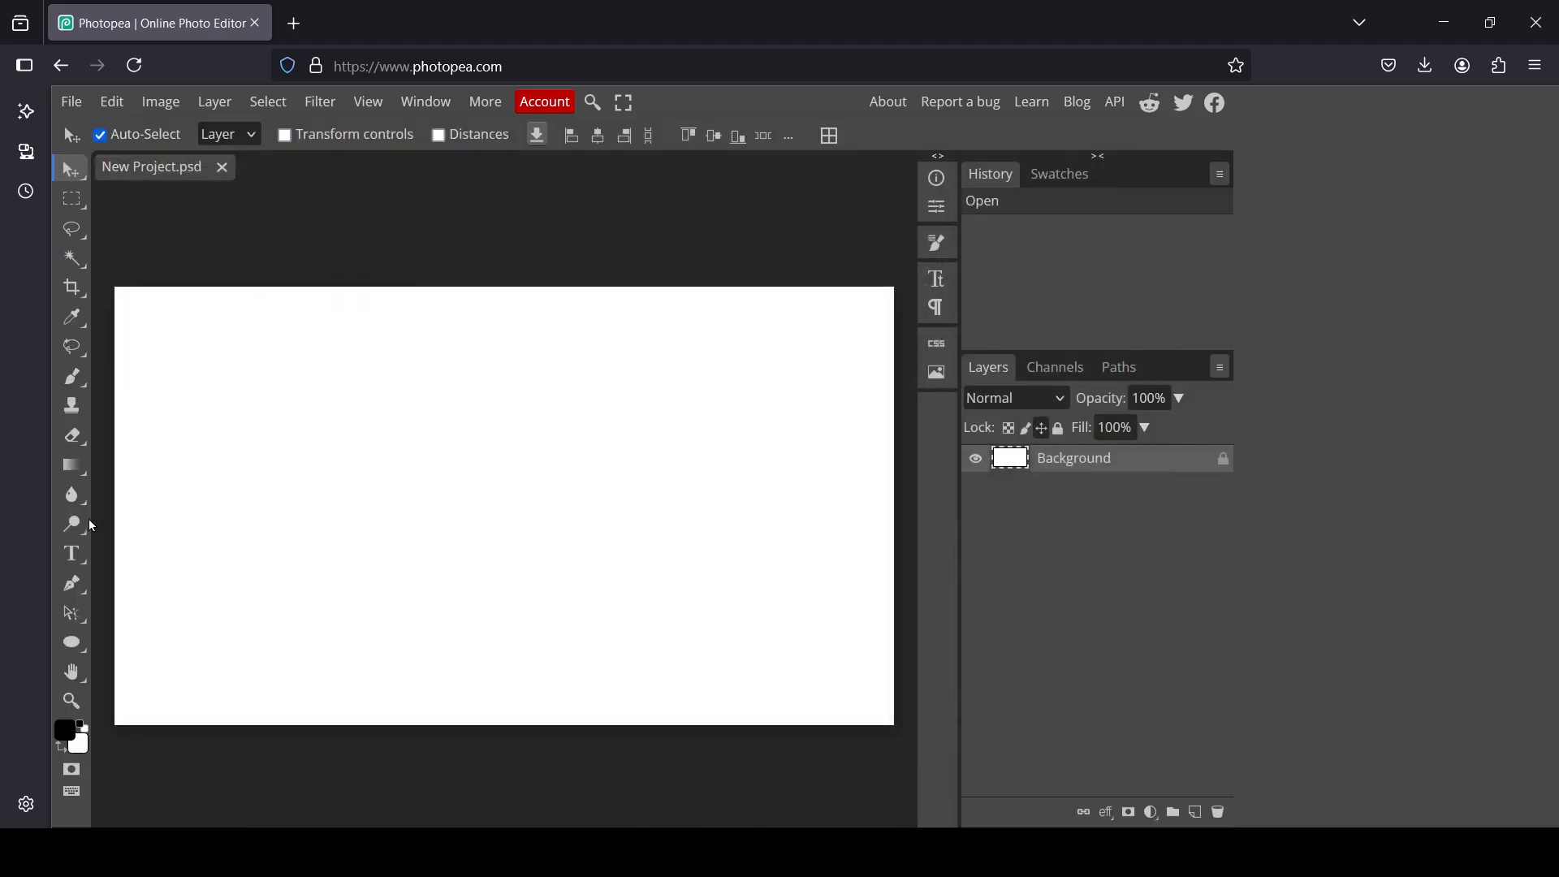
left_click(86, 561)
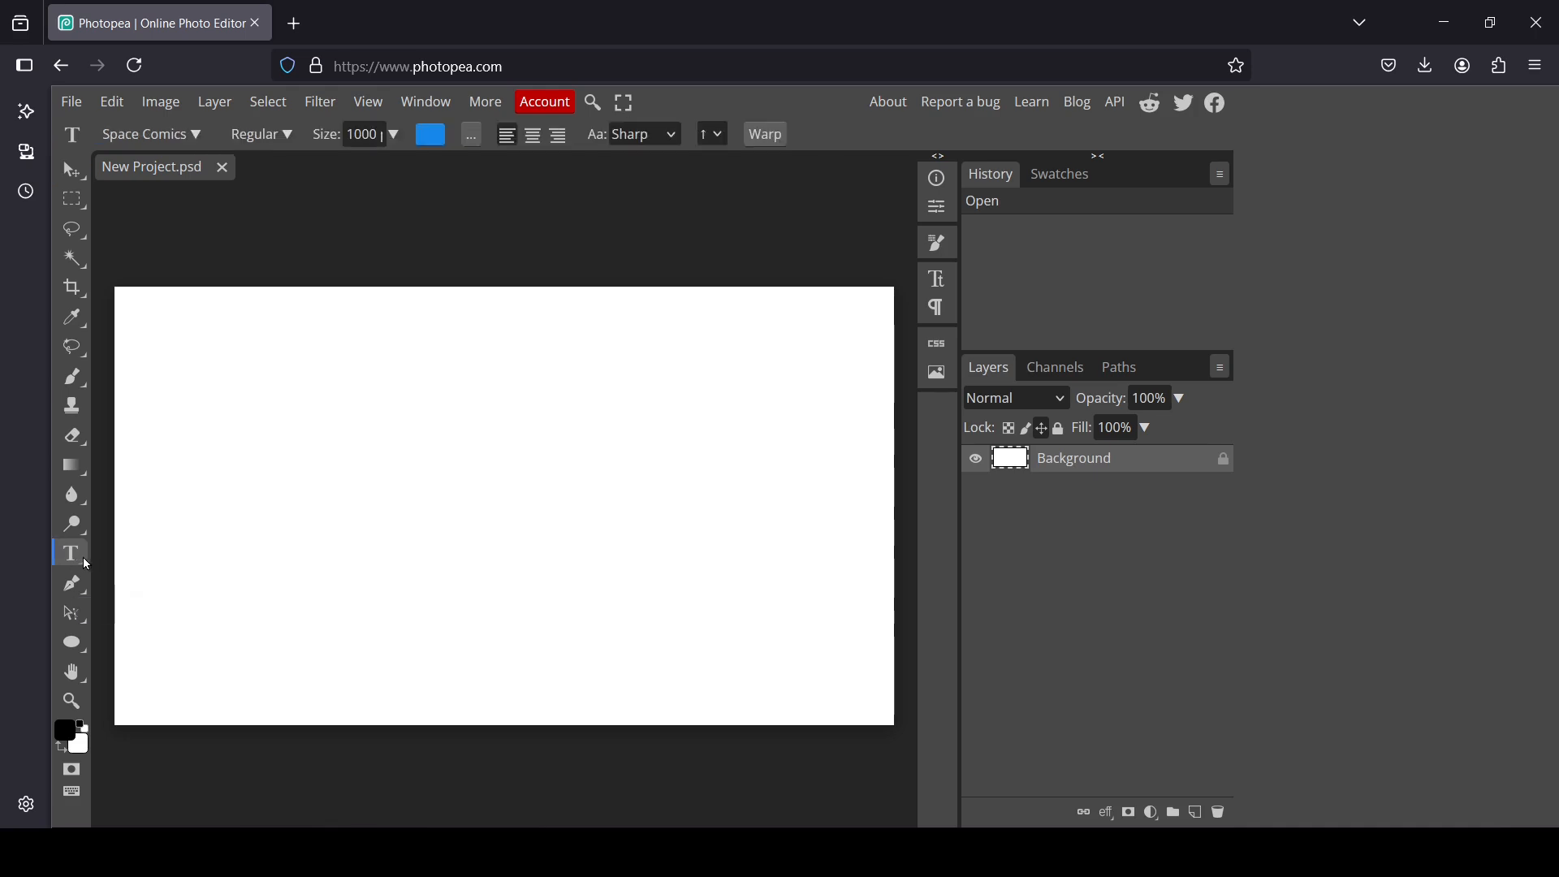
left_click(86, 561)
left_click(179, 559)
left_click(188, 135)
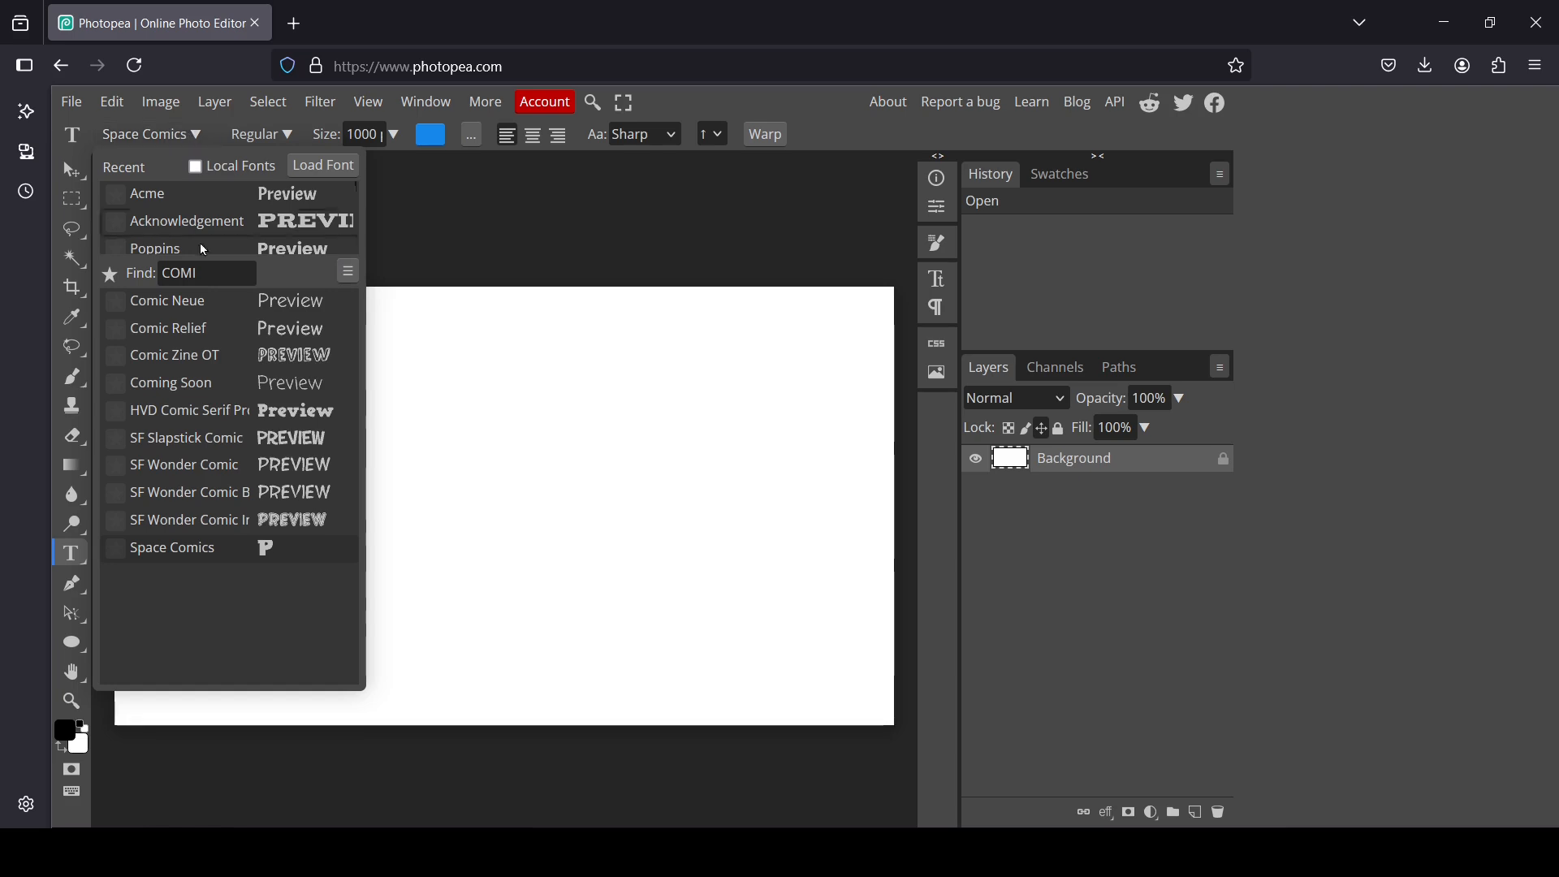
left_click(166, 196)
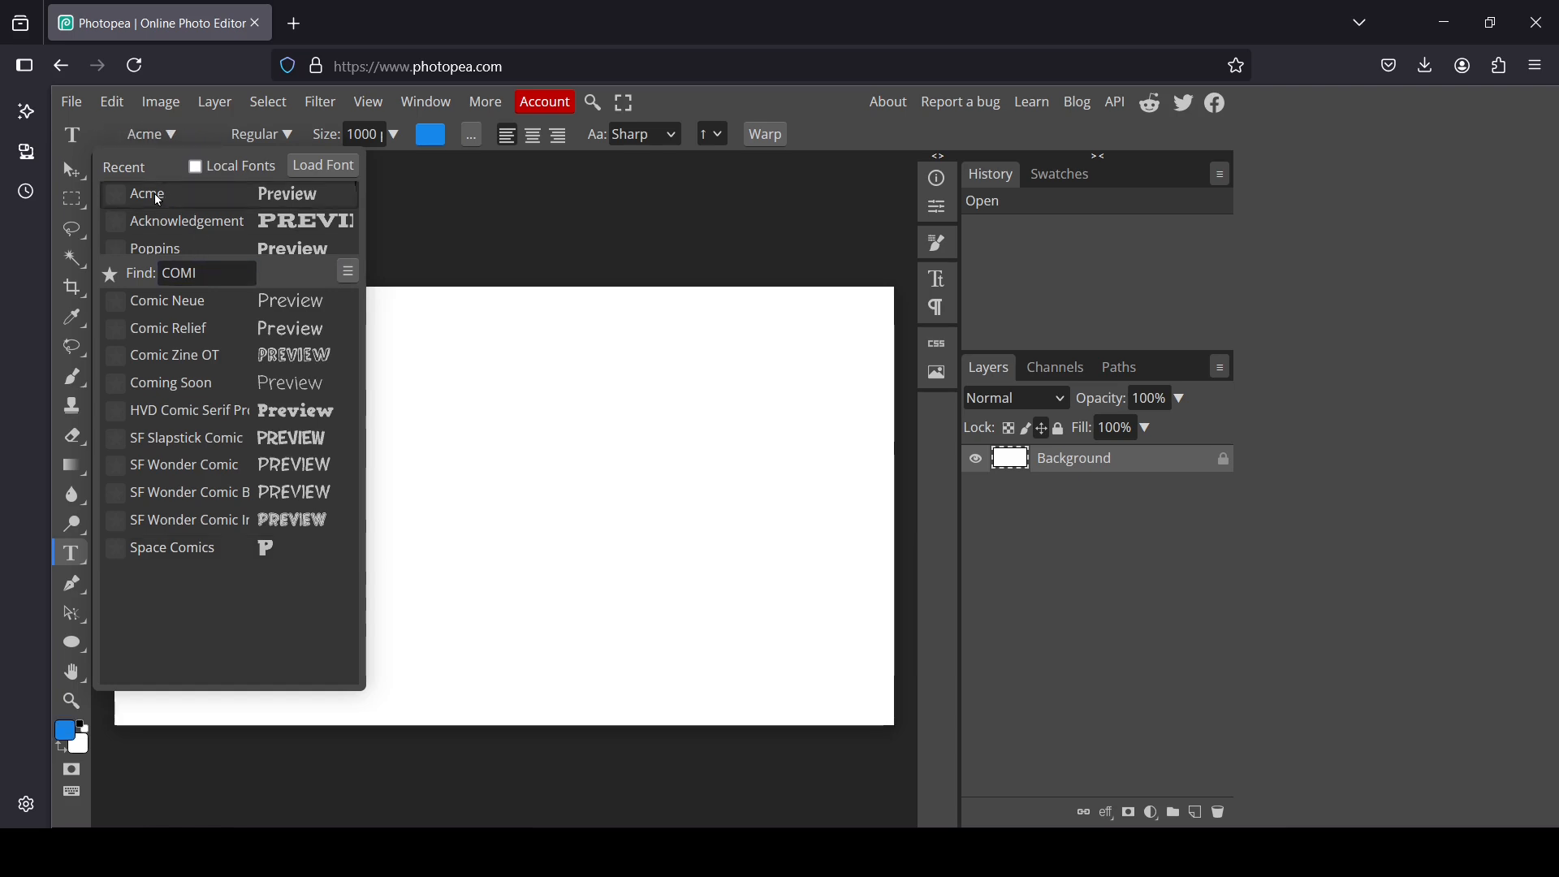
left_click(156, 195)
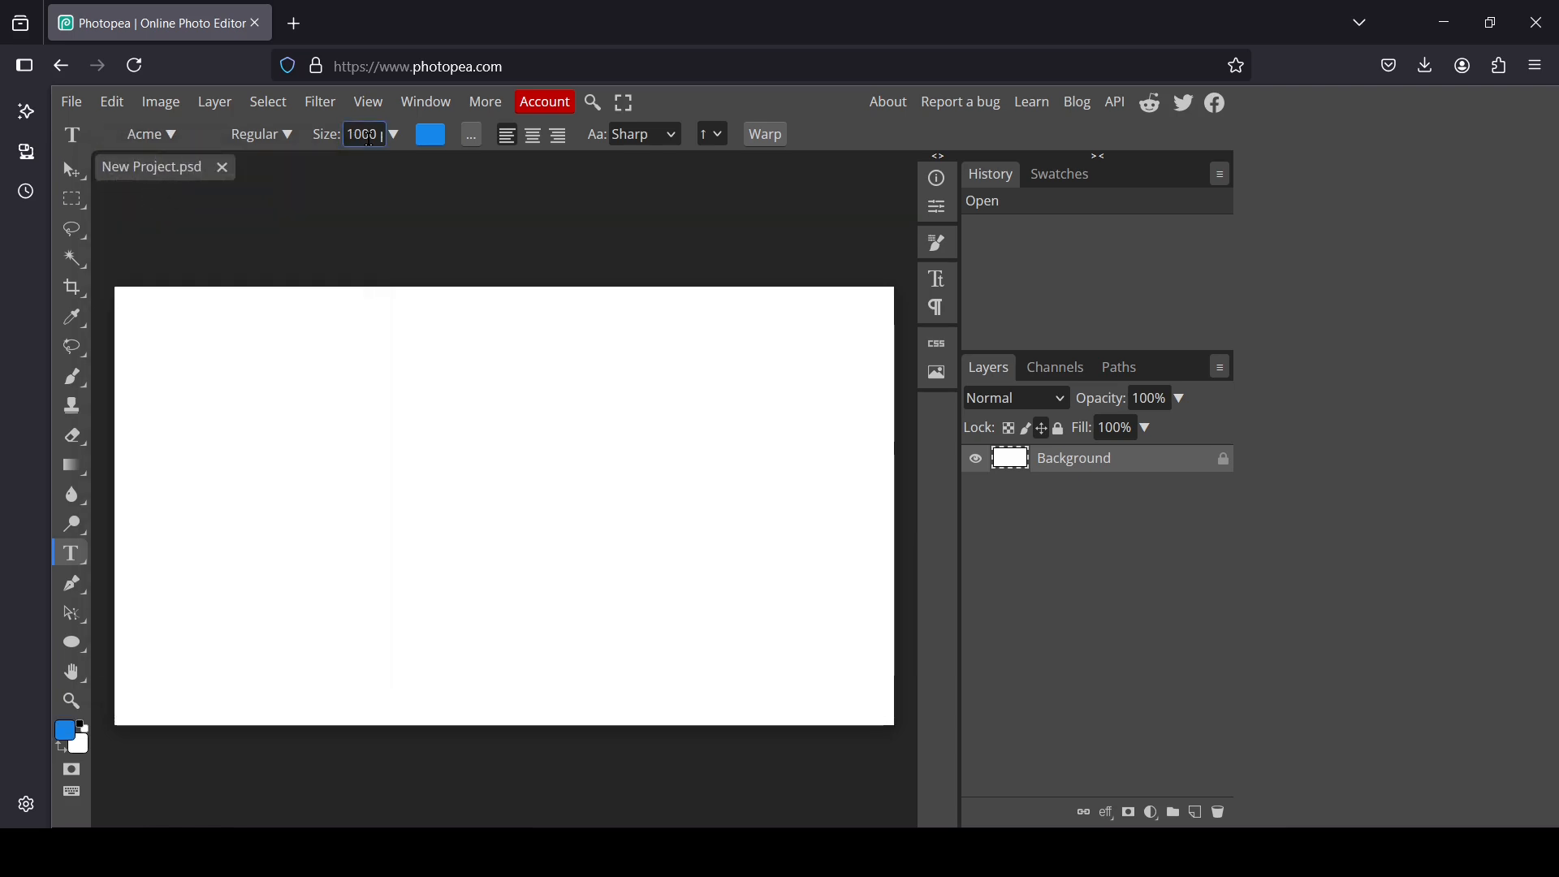
Step: Set the text colour to black (000000) for the new lettering
double_click(372, 136)
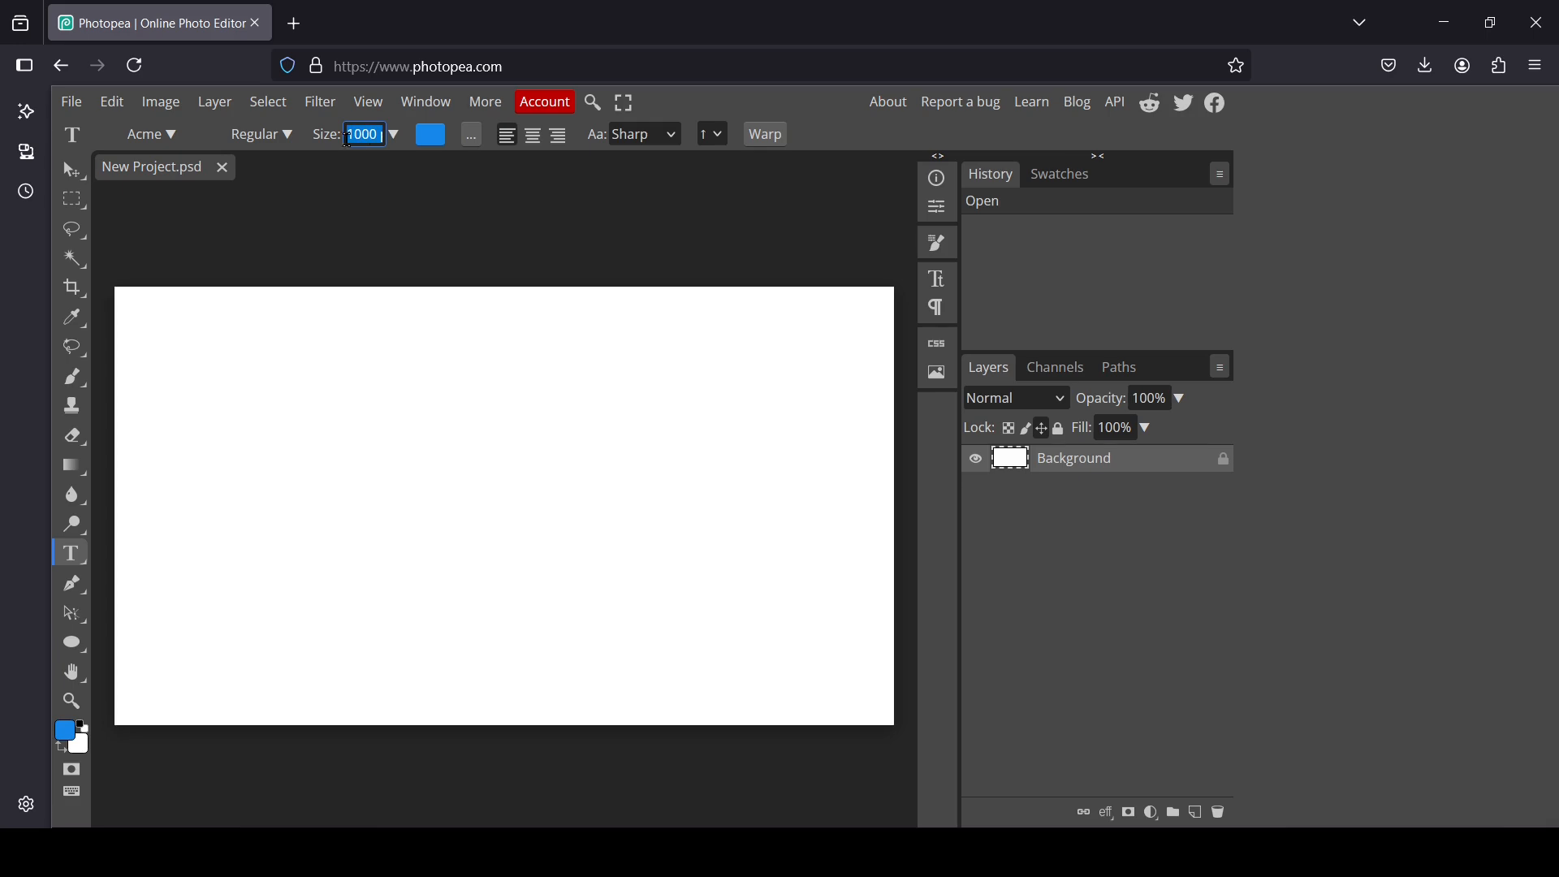
left_click(279, 148)
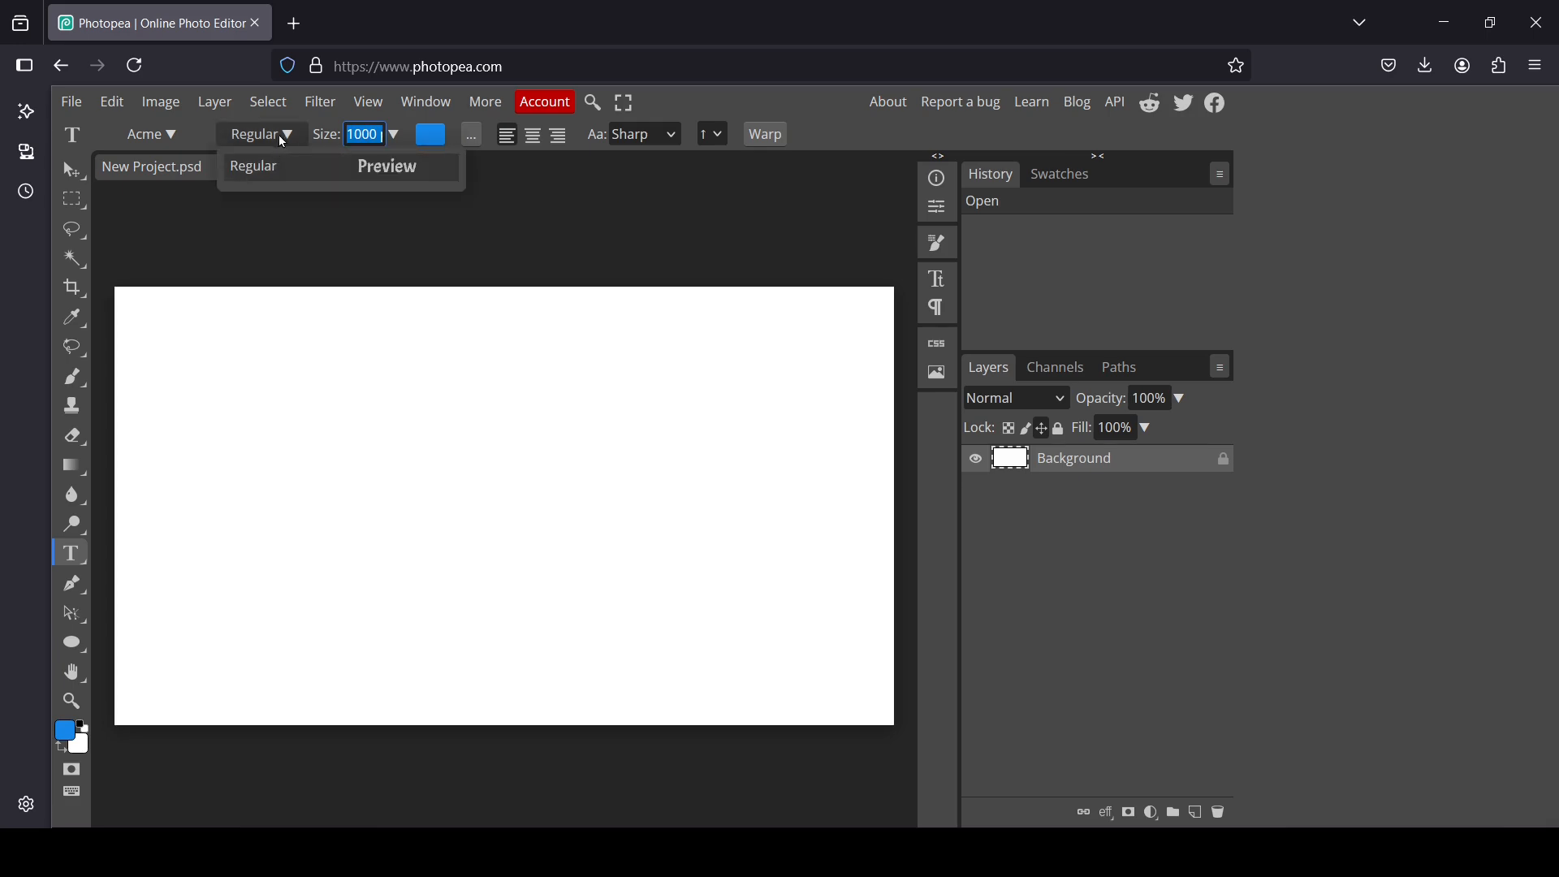
left_click(284, 135)
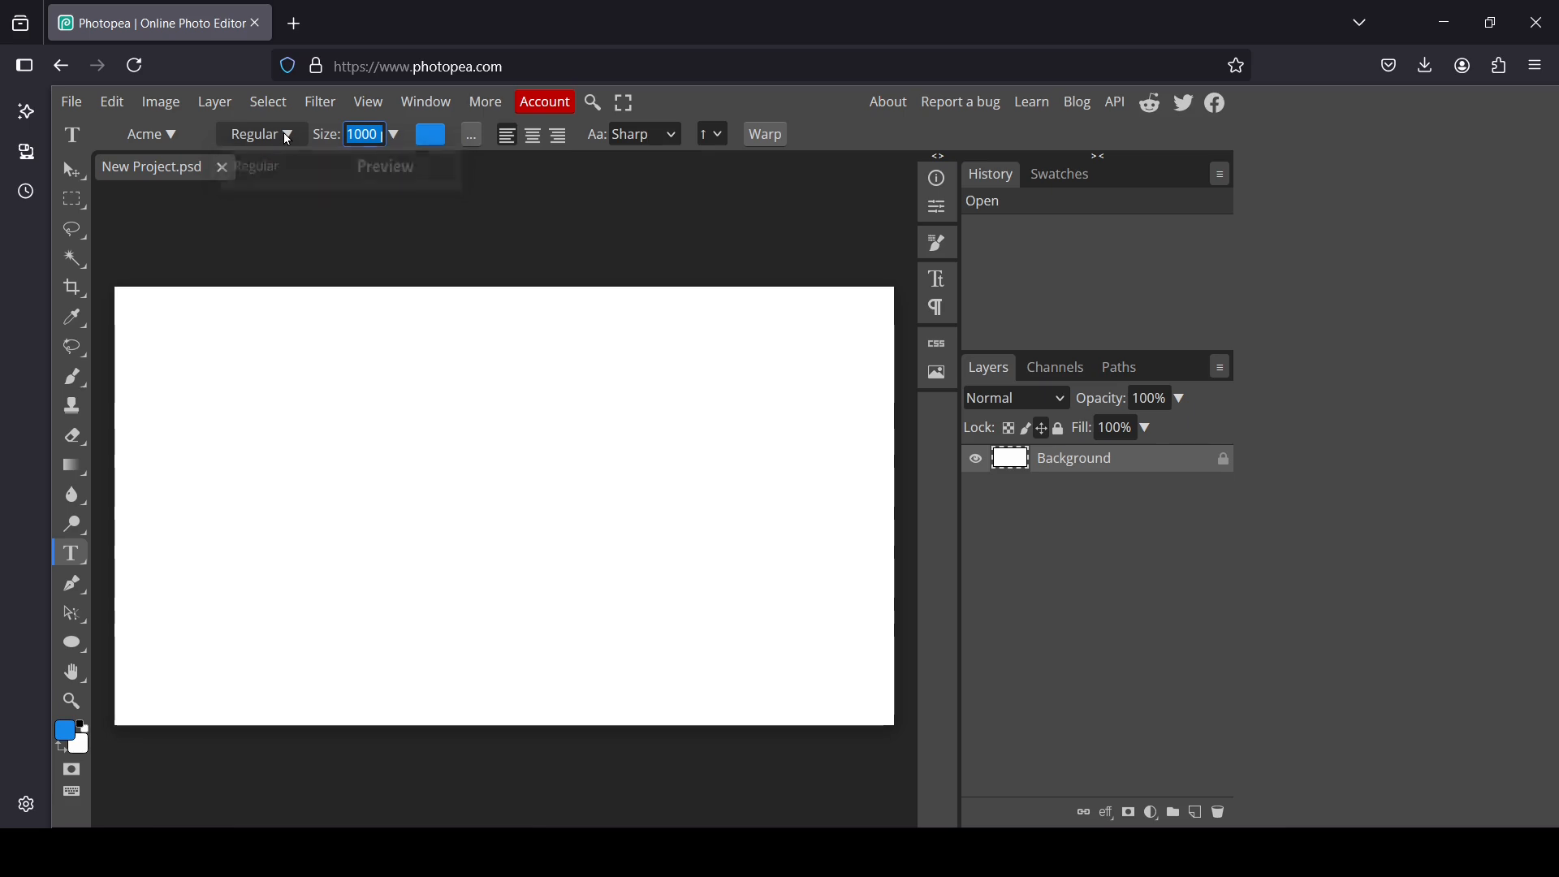
left_click(433, 138)
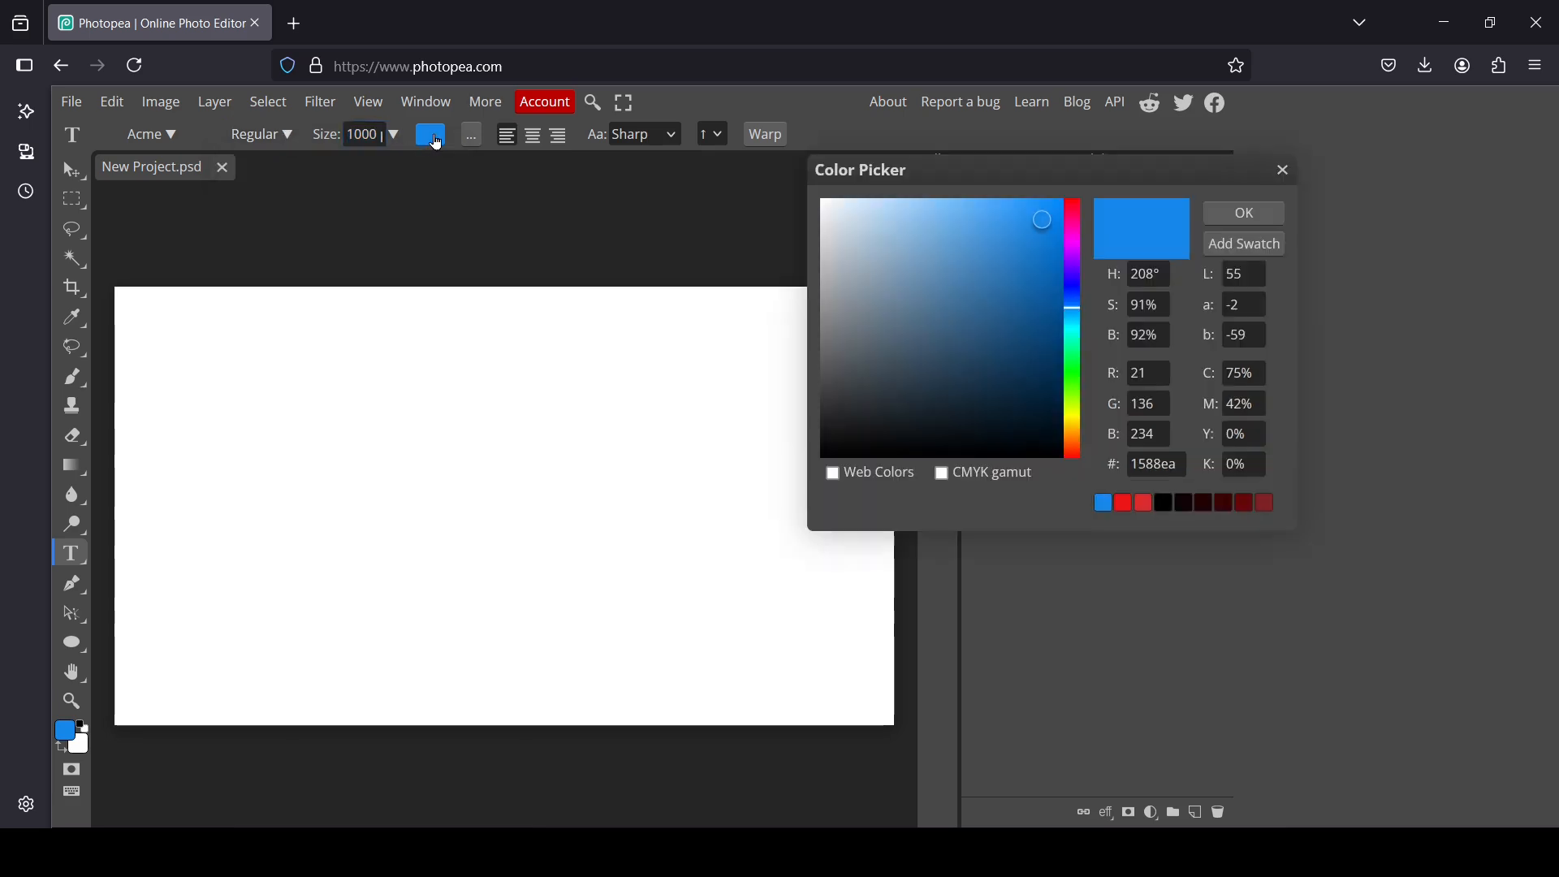
left_click_drag(955, 266, 1093, 474)
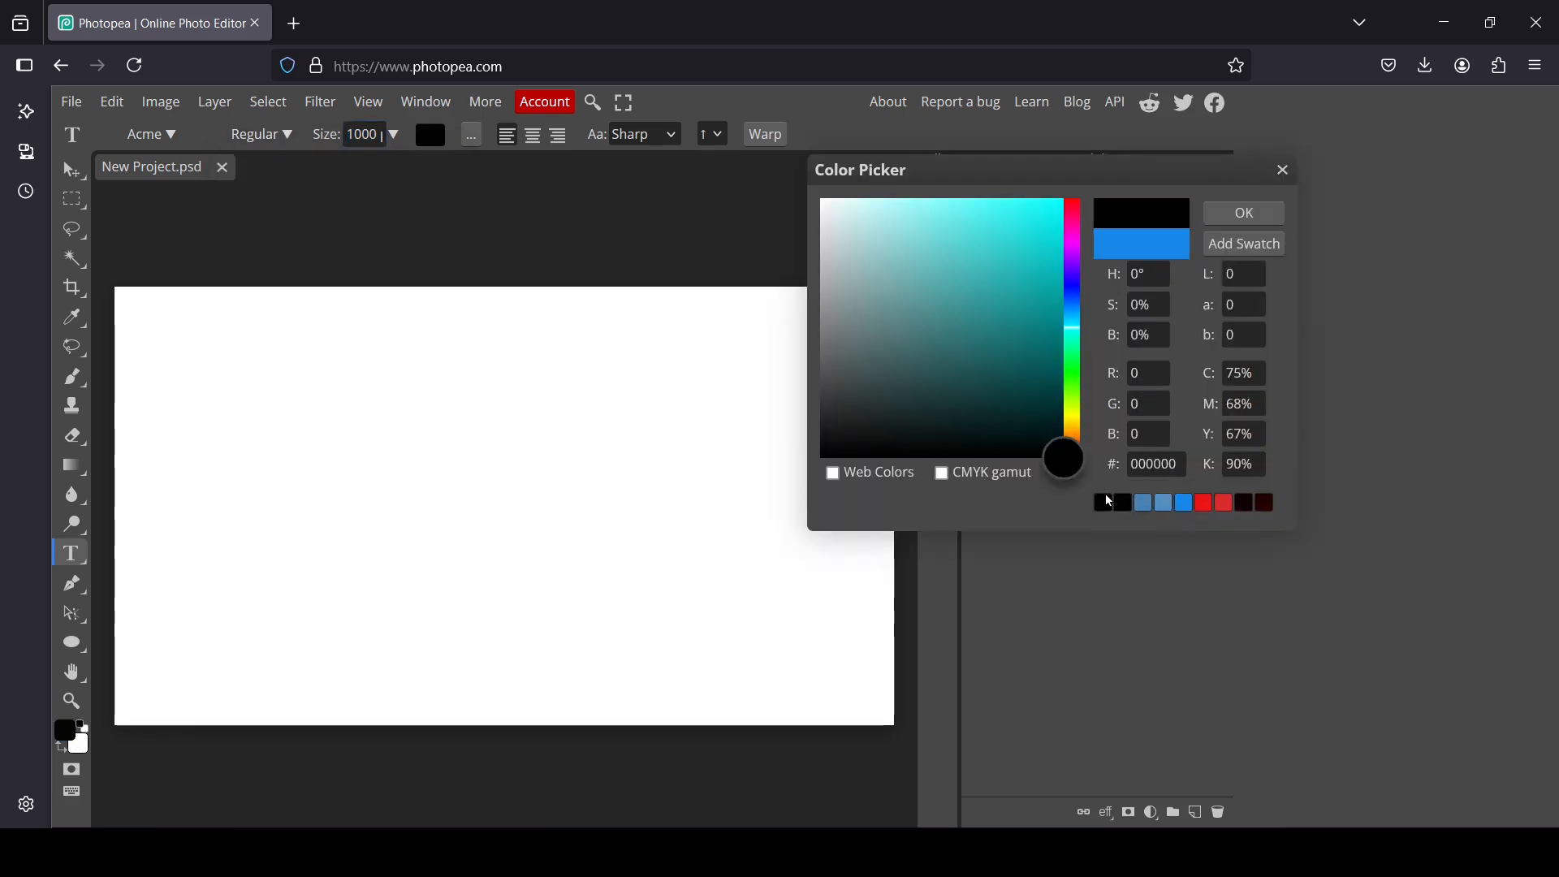
left_click(1246, 213)
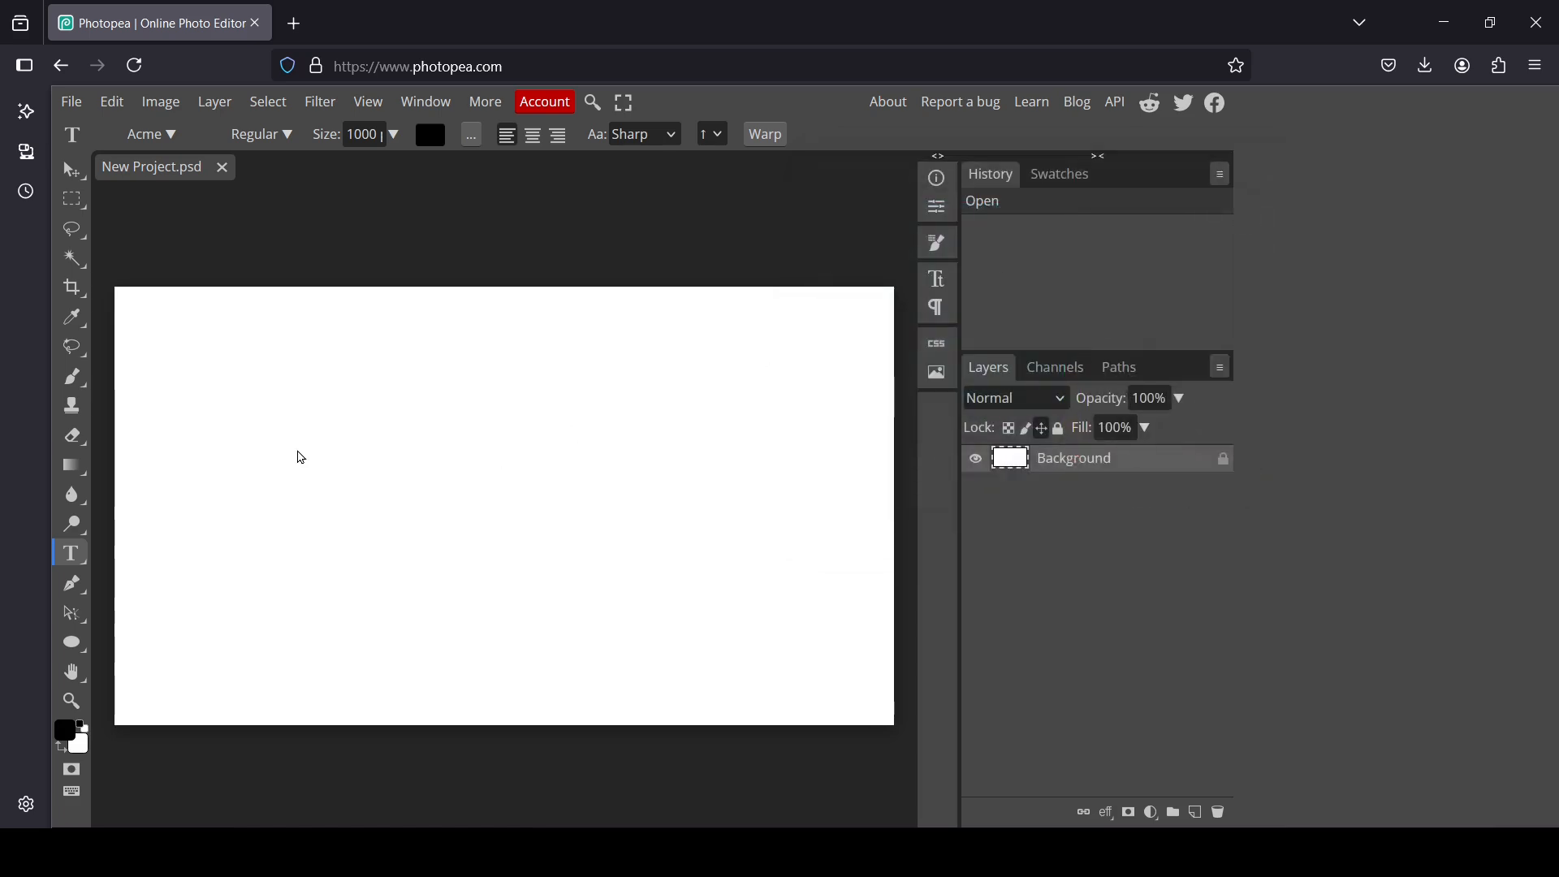
Step: Add the letter D as a text layer and move it fully onto the left half of the canvas
left_click(299, 451)
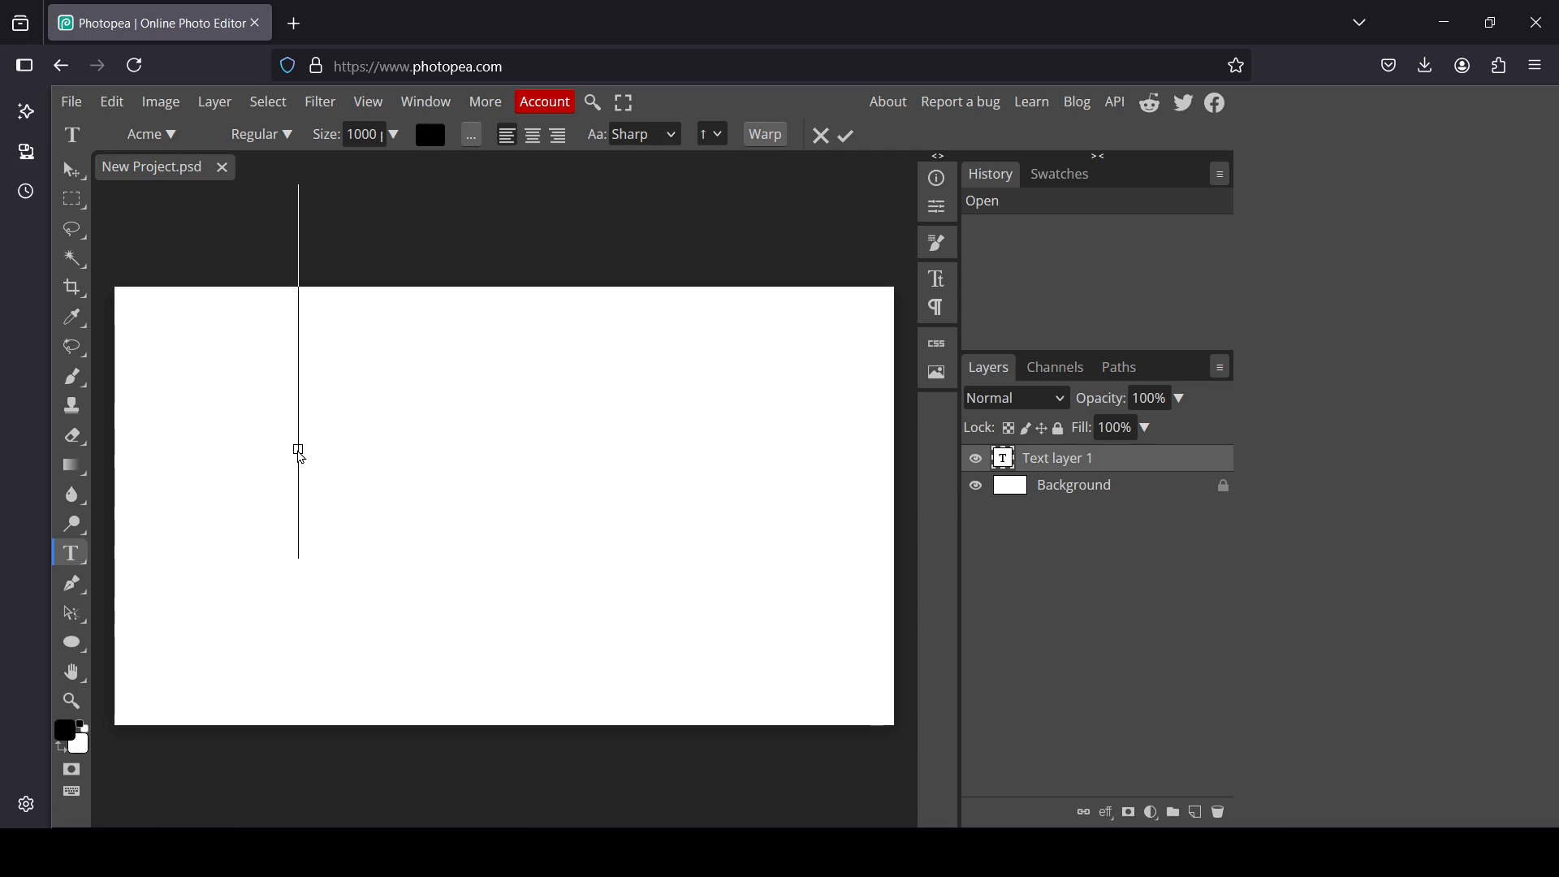
type("D")
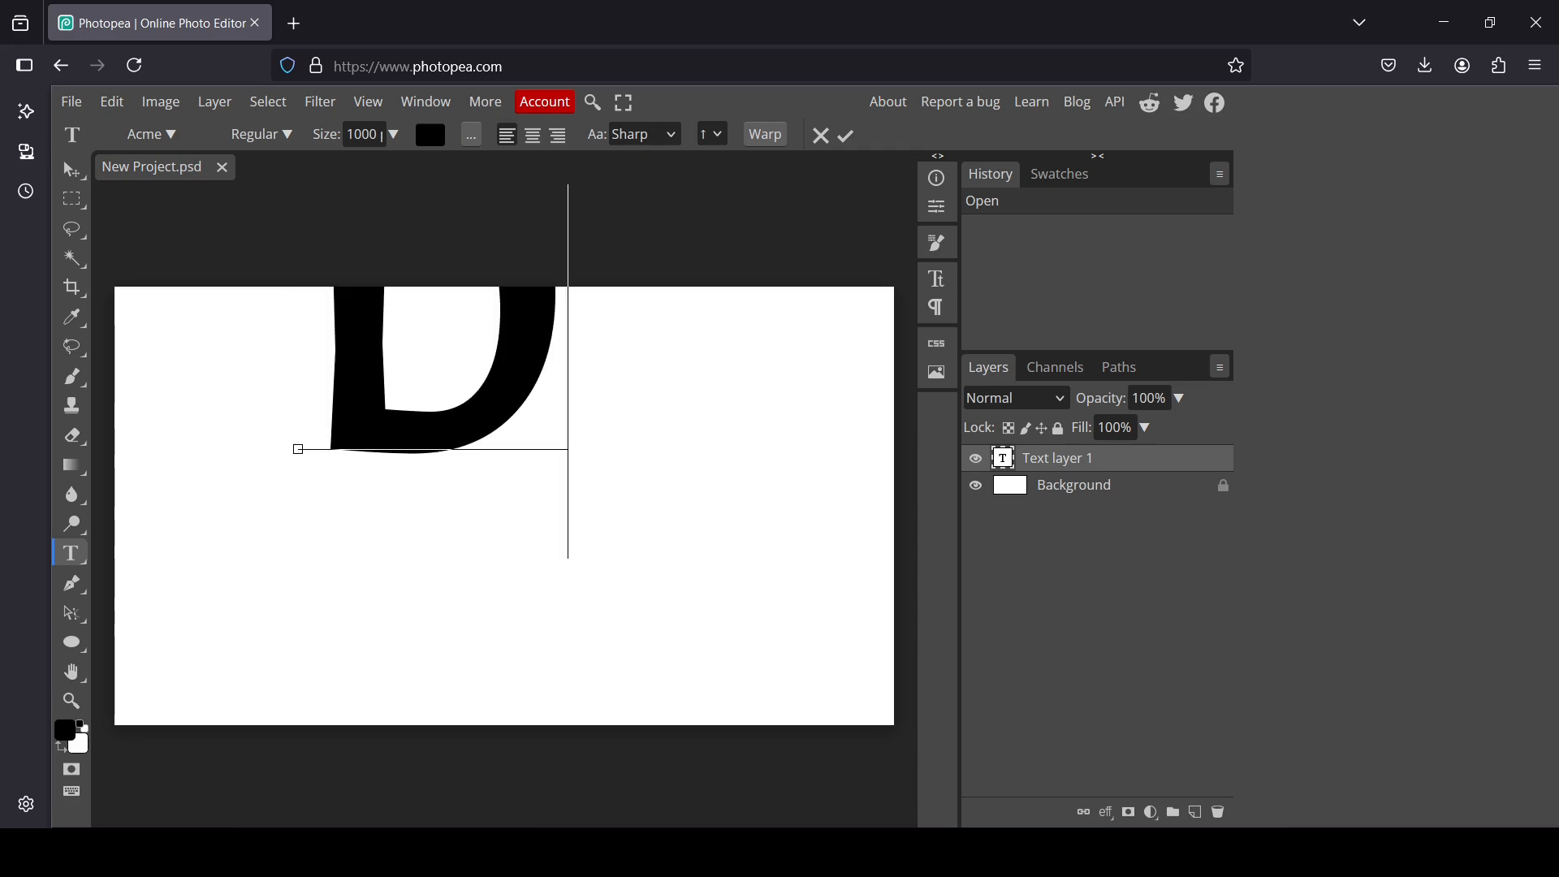
left_click(72, 168)
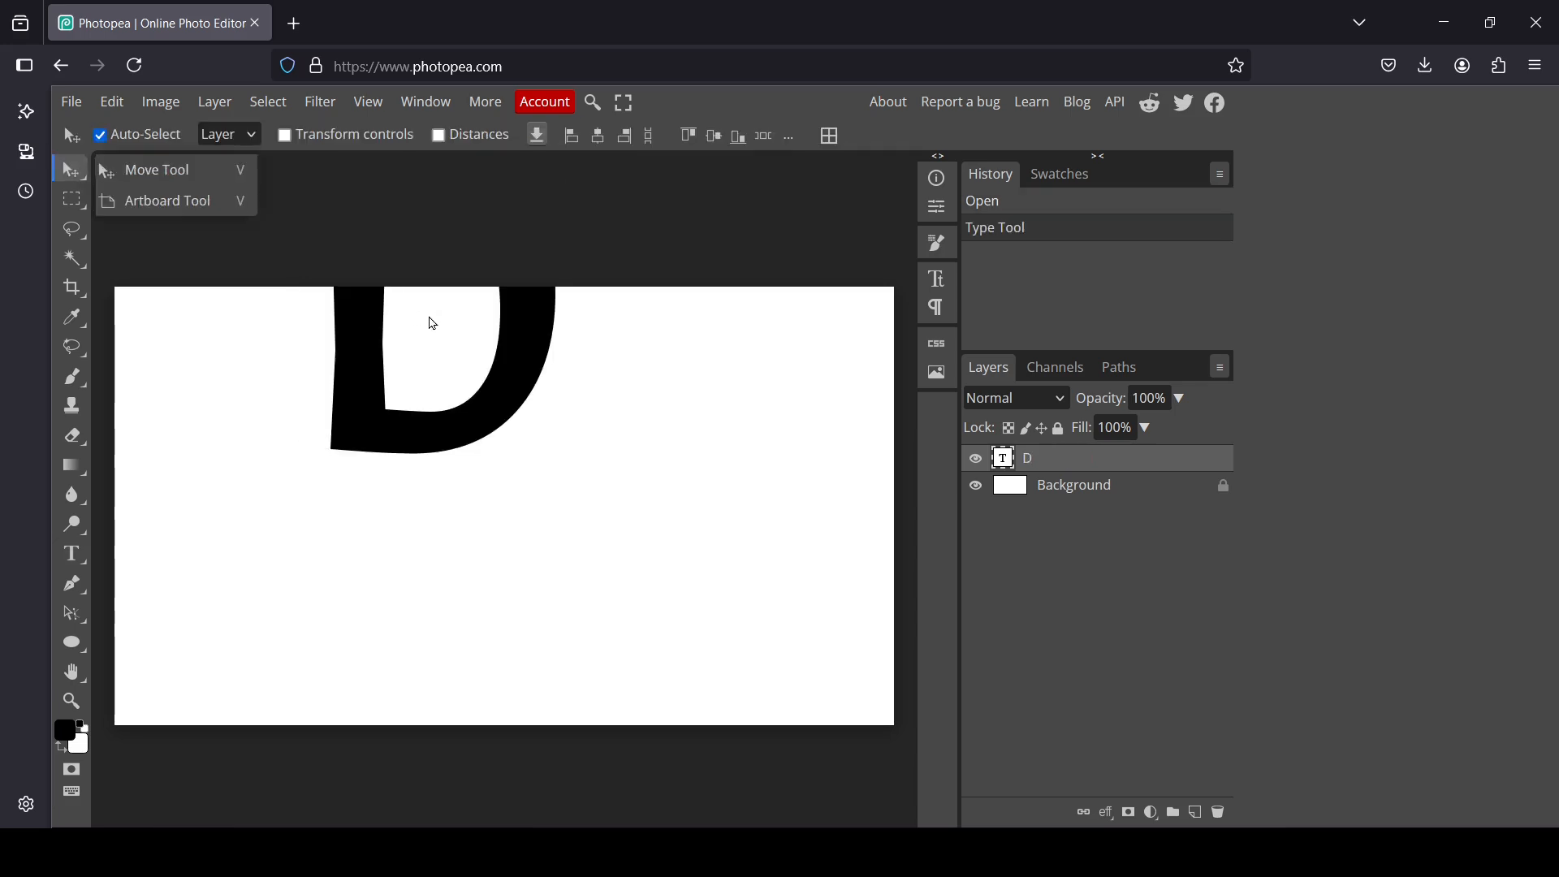
left_click_drag(431, 320, 360, 518)
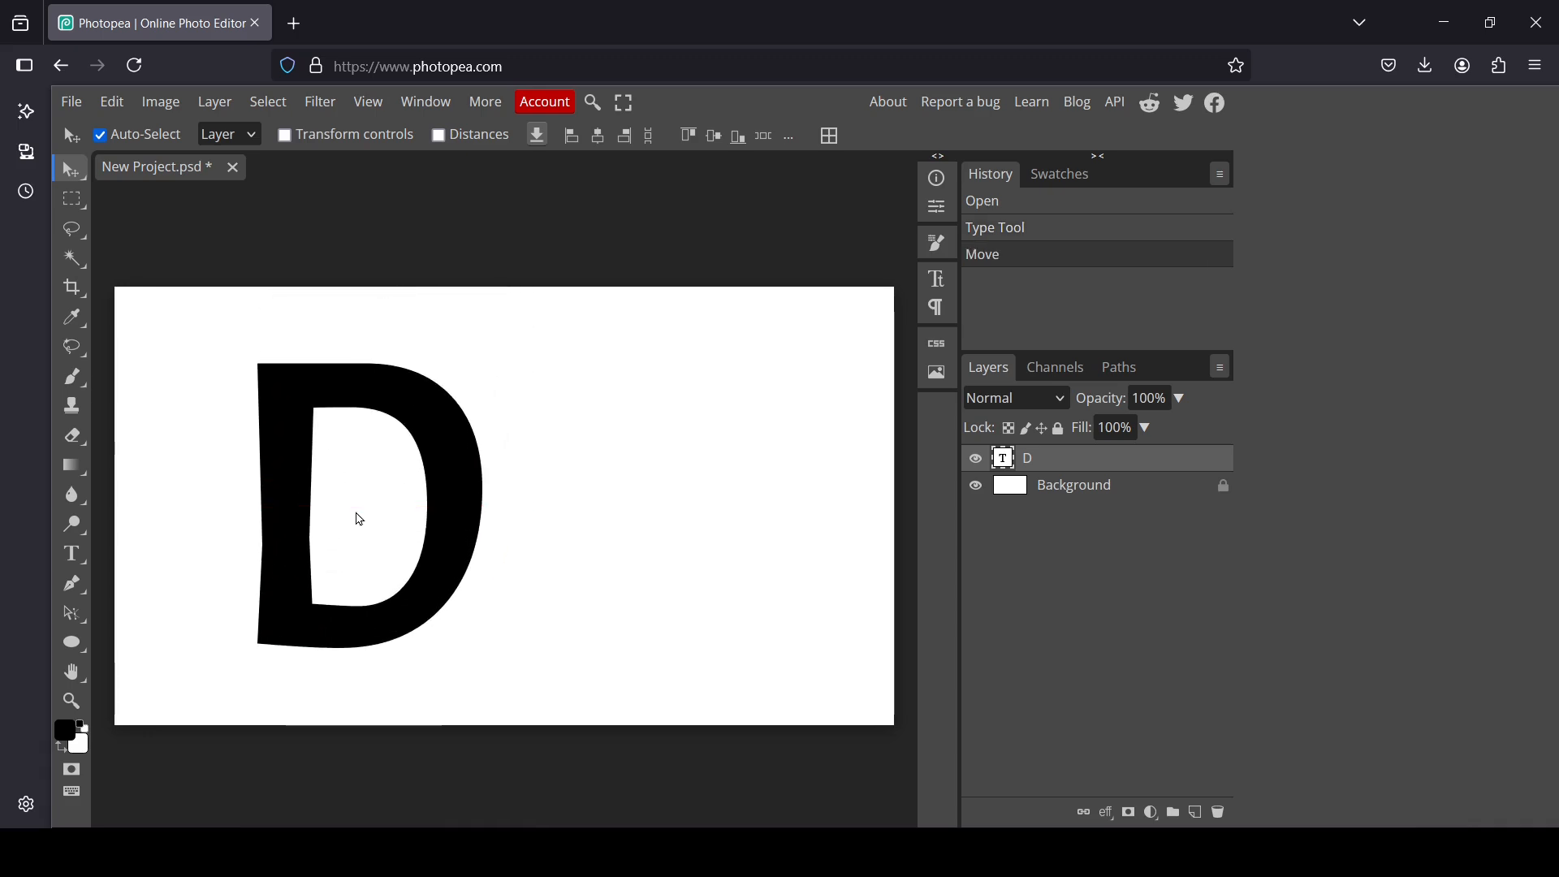
Step: Add the letter C as a separate text layer and move it onto the canvas beside the D
right_click(71, 554)
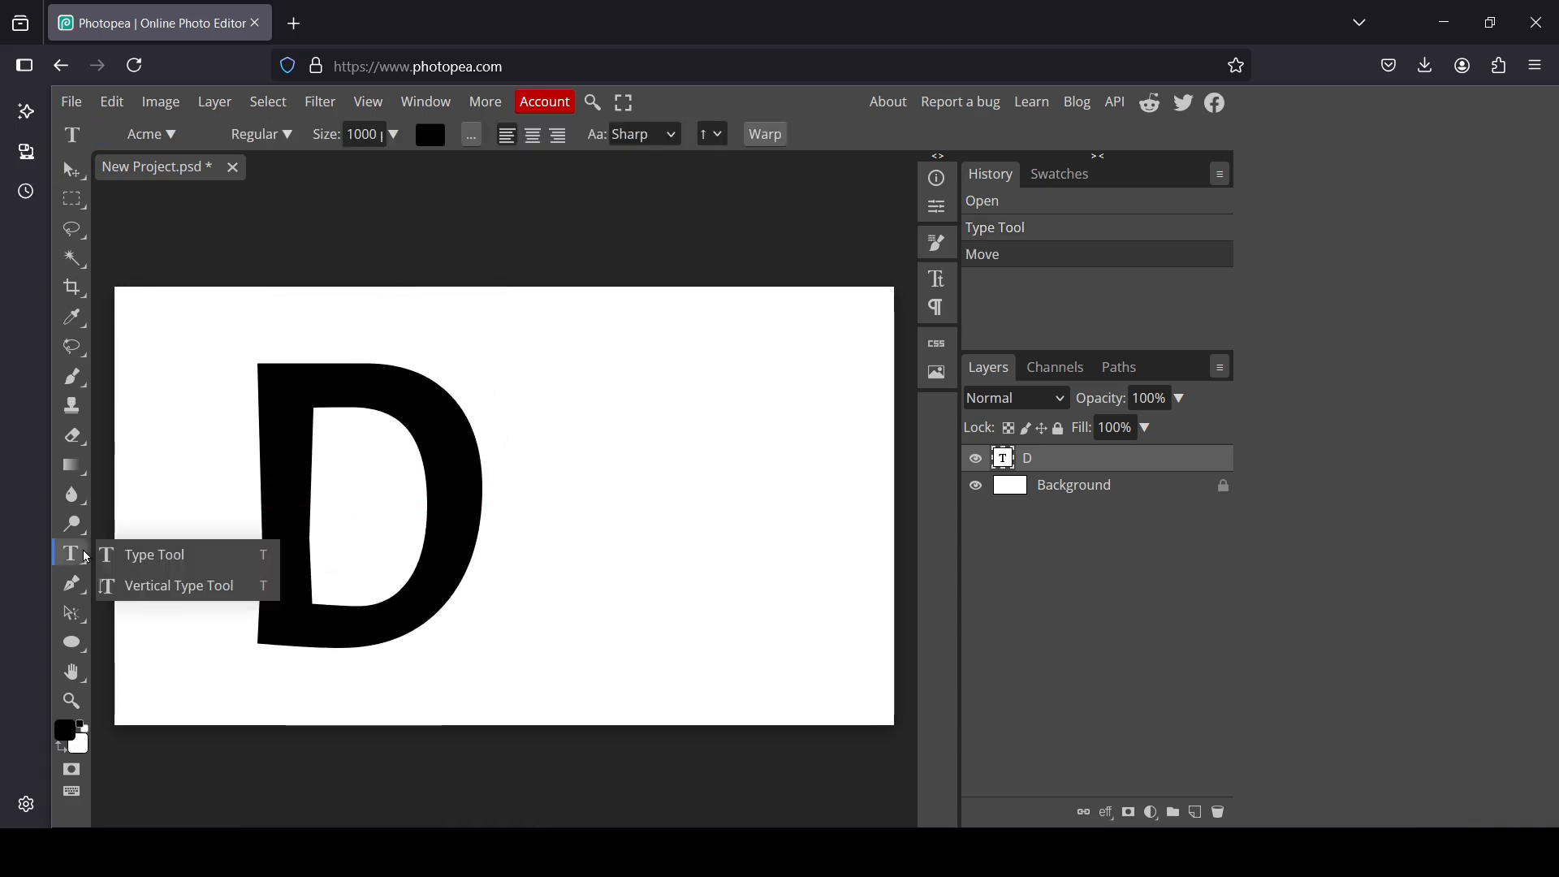
left_click(138, 556)
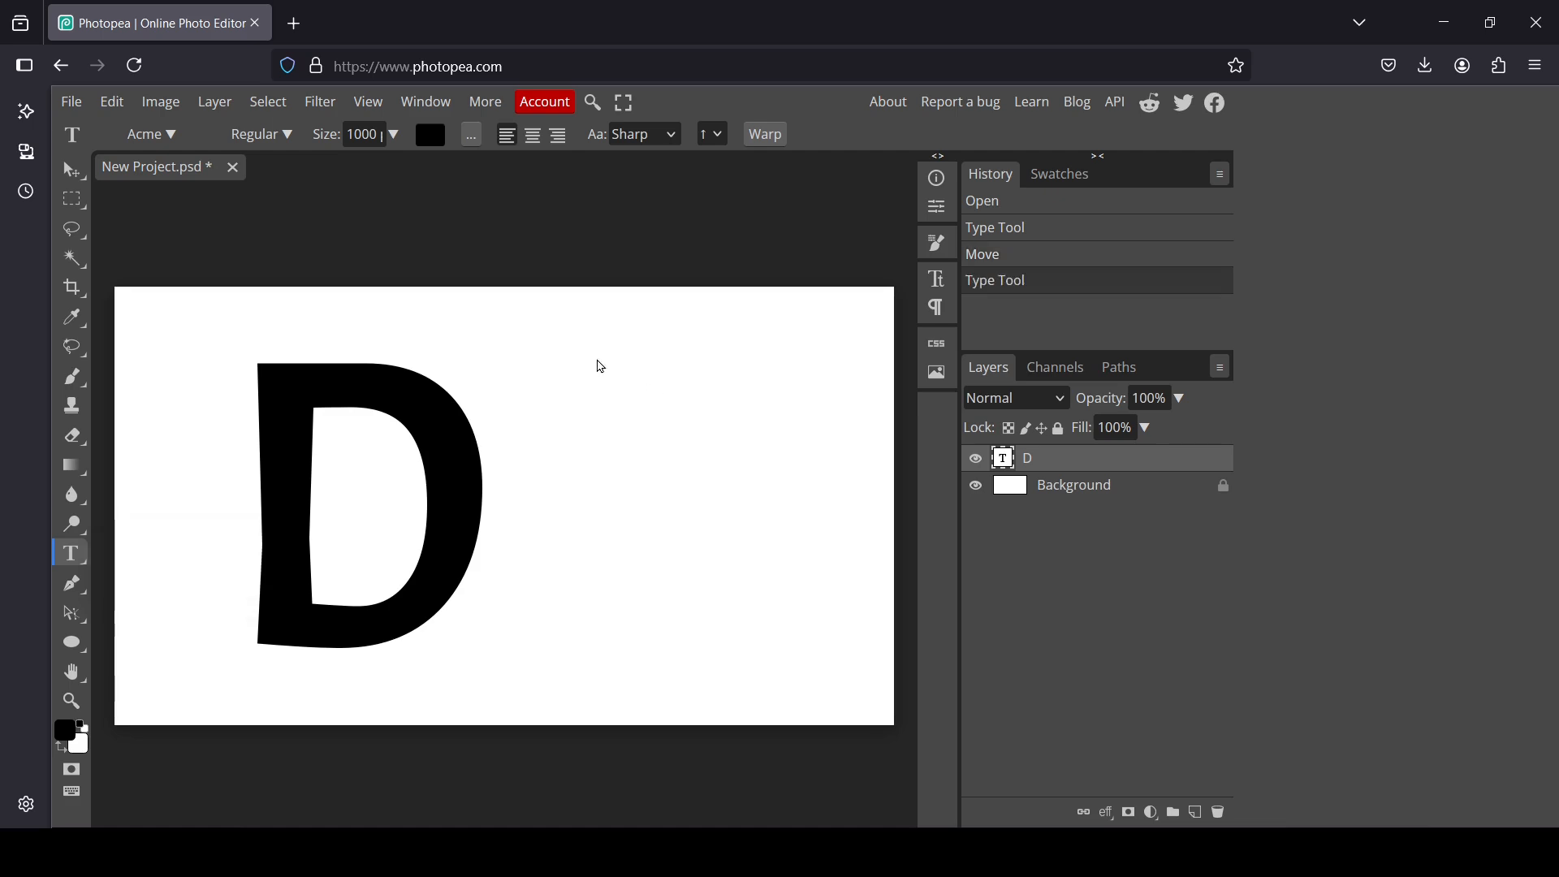
left_click(600, 367)
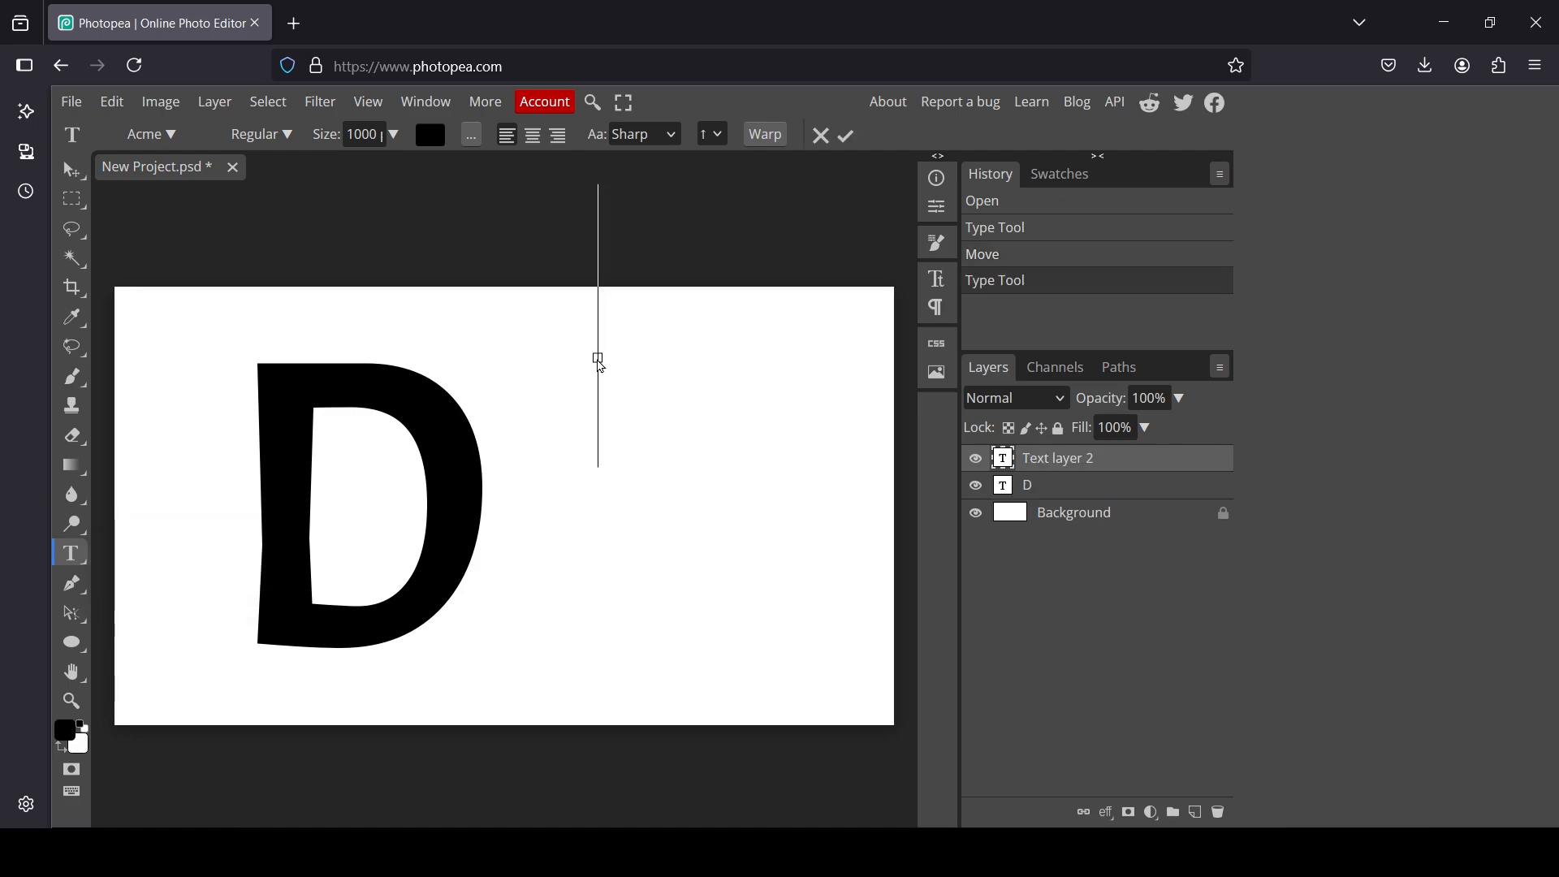
type("O")
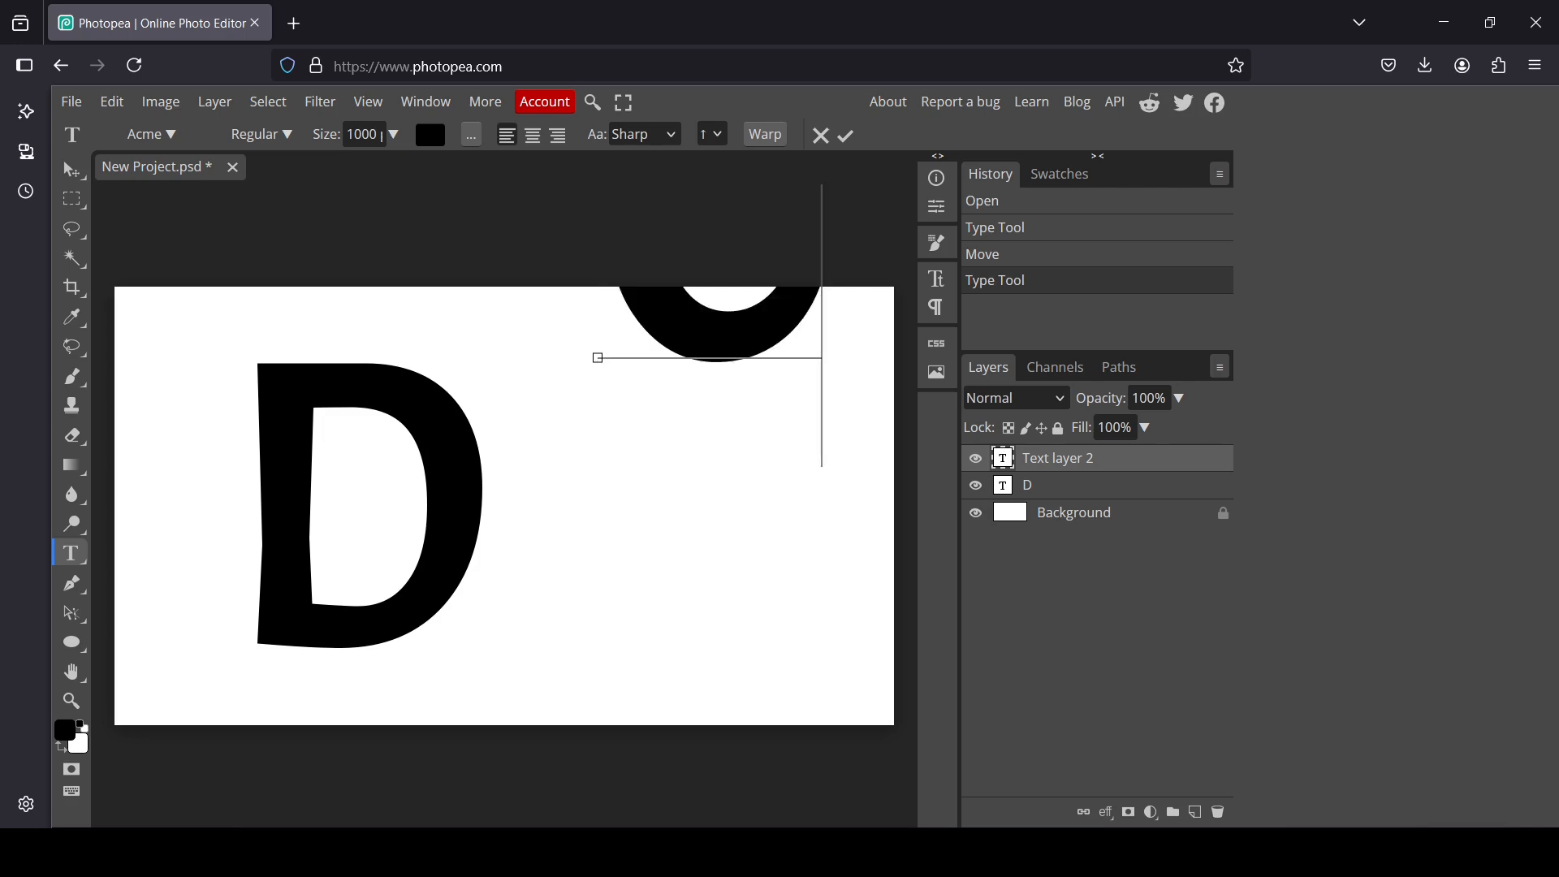
left_click(72, 180)
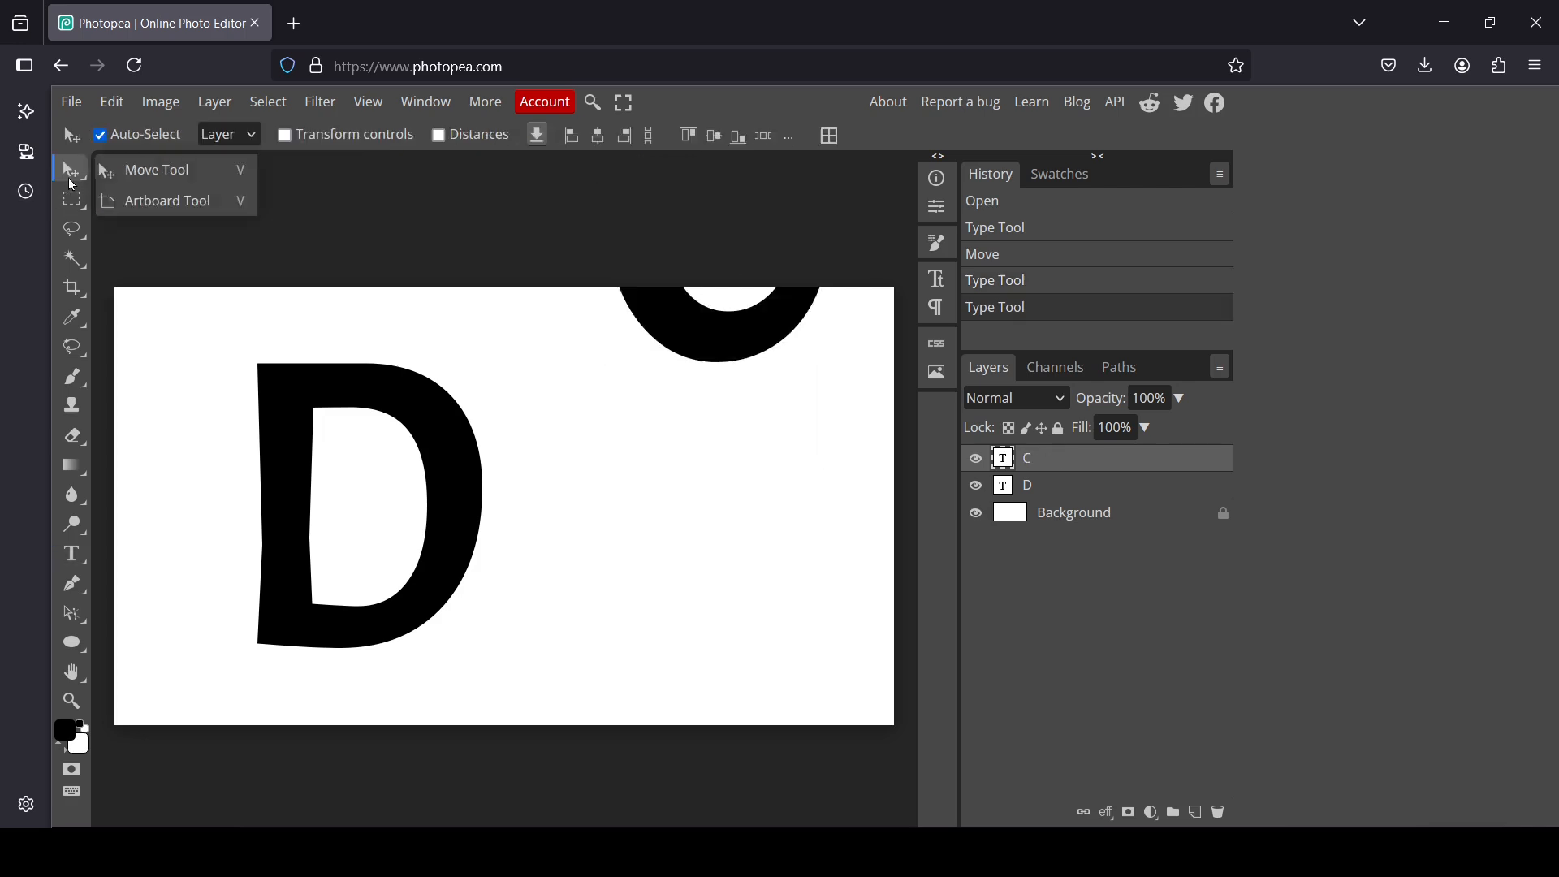
left_click_drag(686, 255, 659, 506)
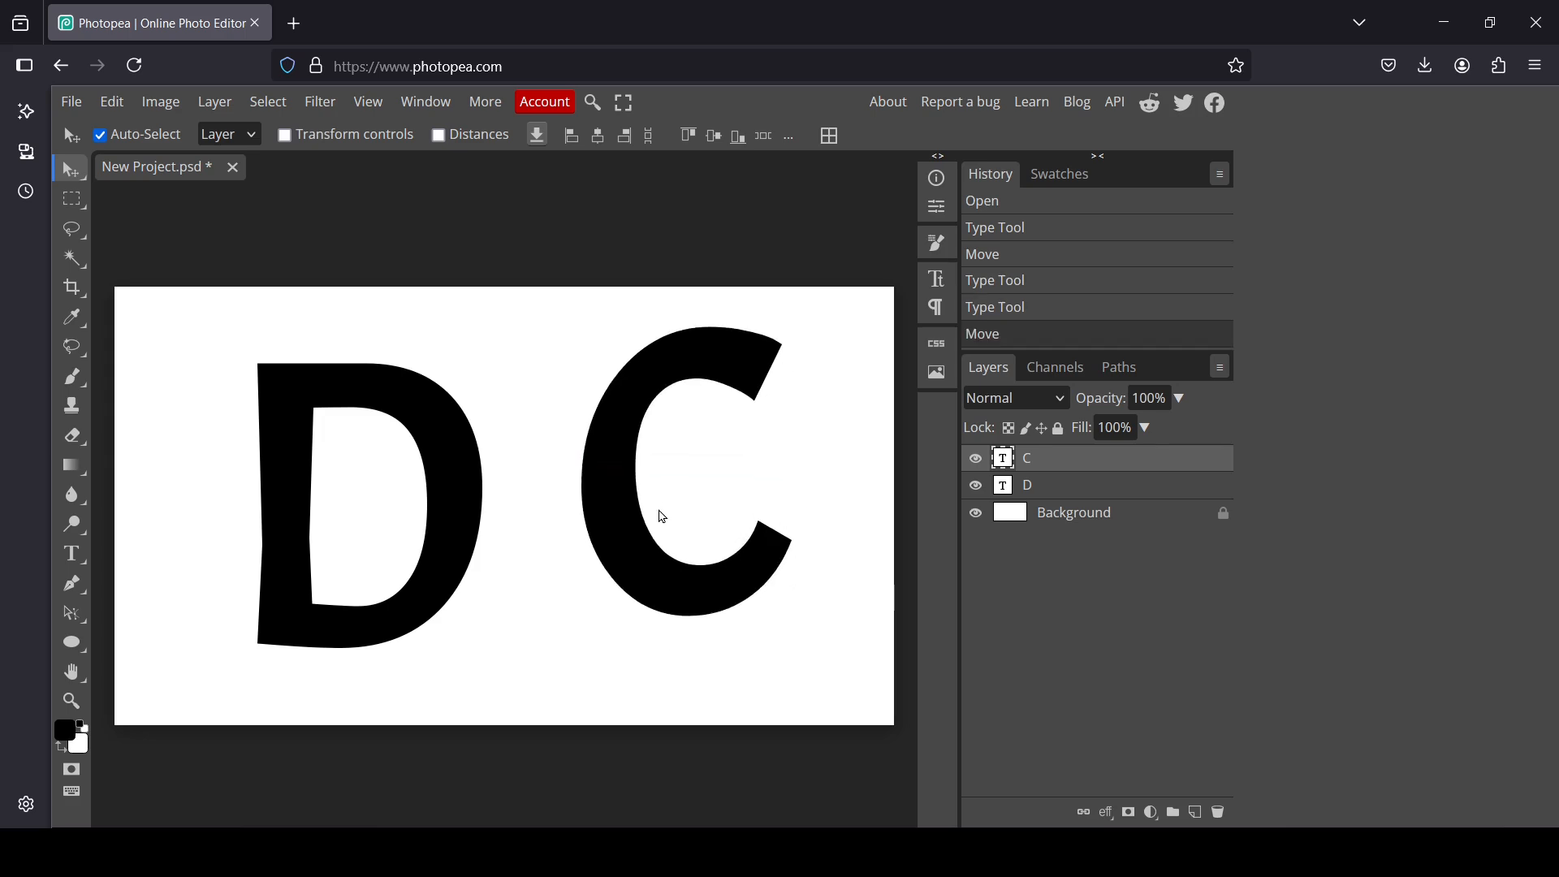
Step: Recolour the letter C to blue 1588ea
left_click(72, 554)
double_click(593, 465)
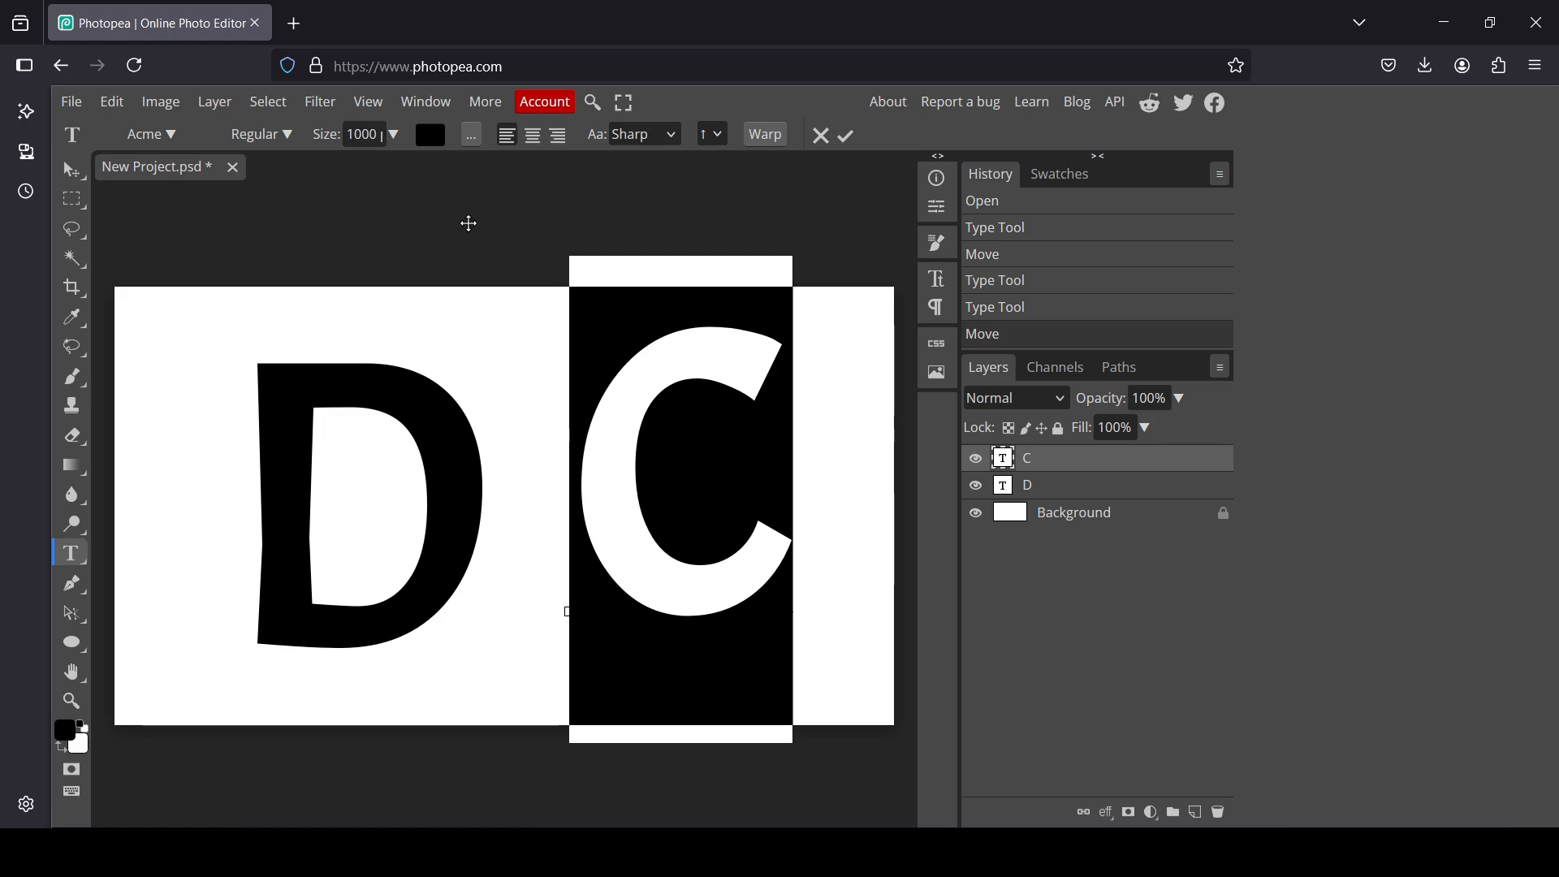
left_click(430, 136)
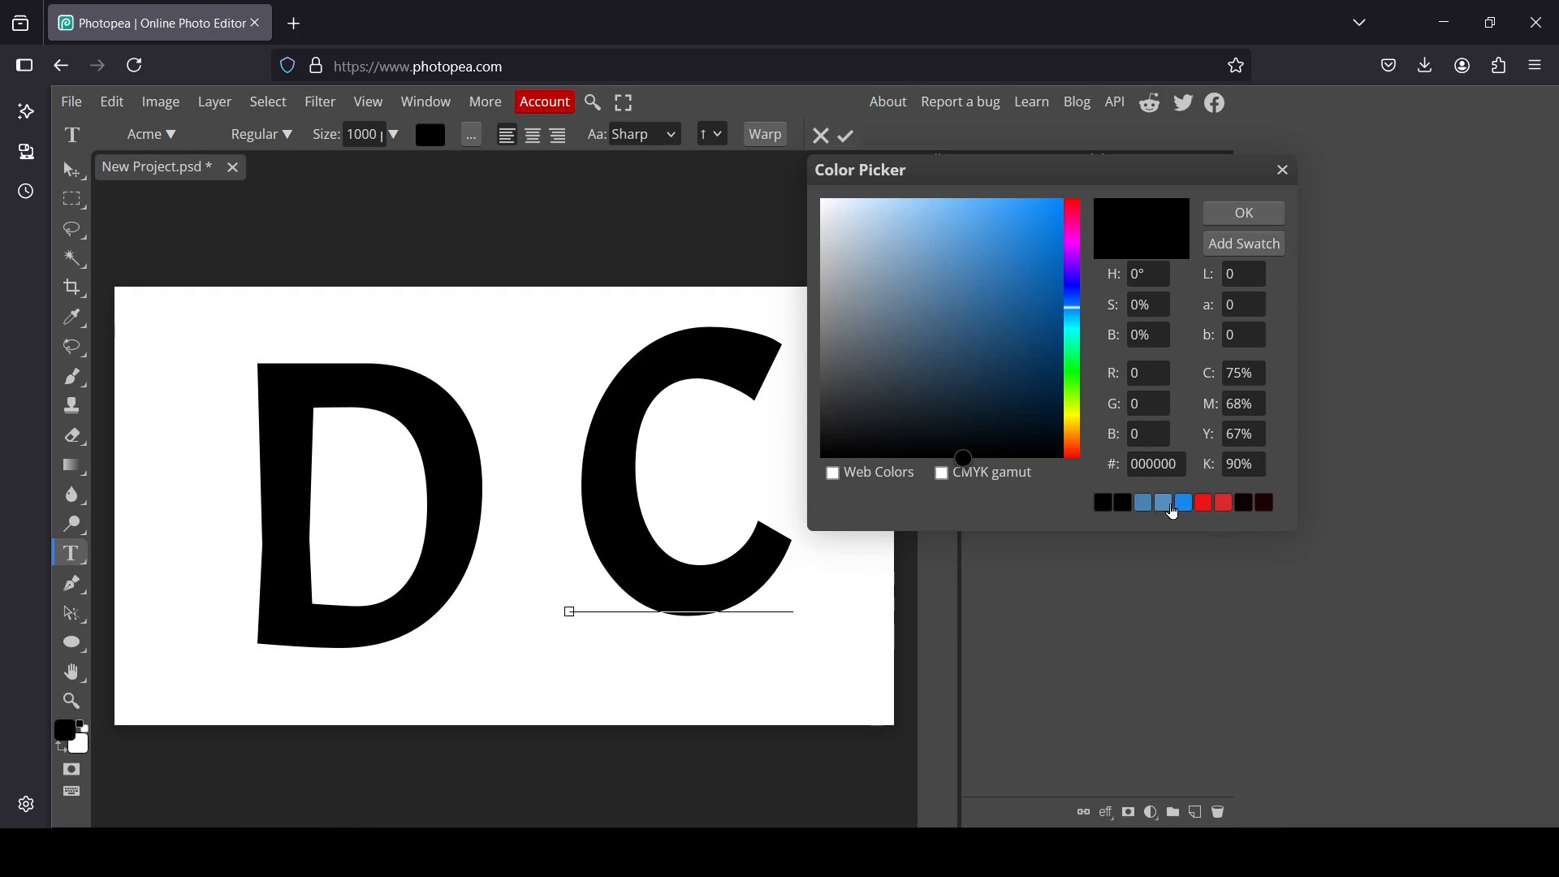
left_click(1145, 504)
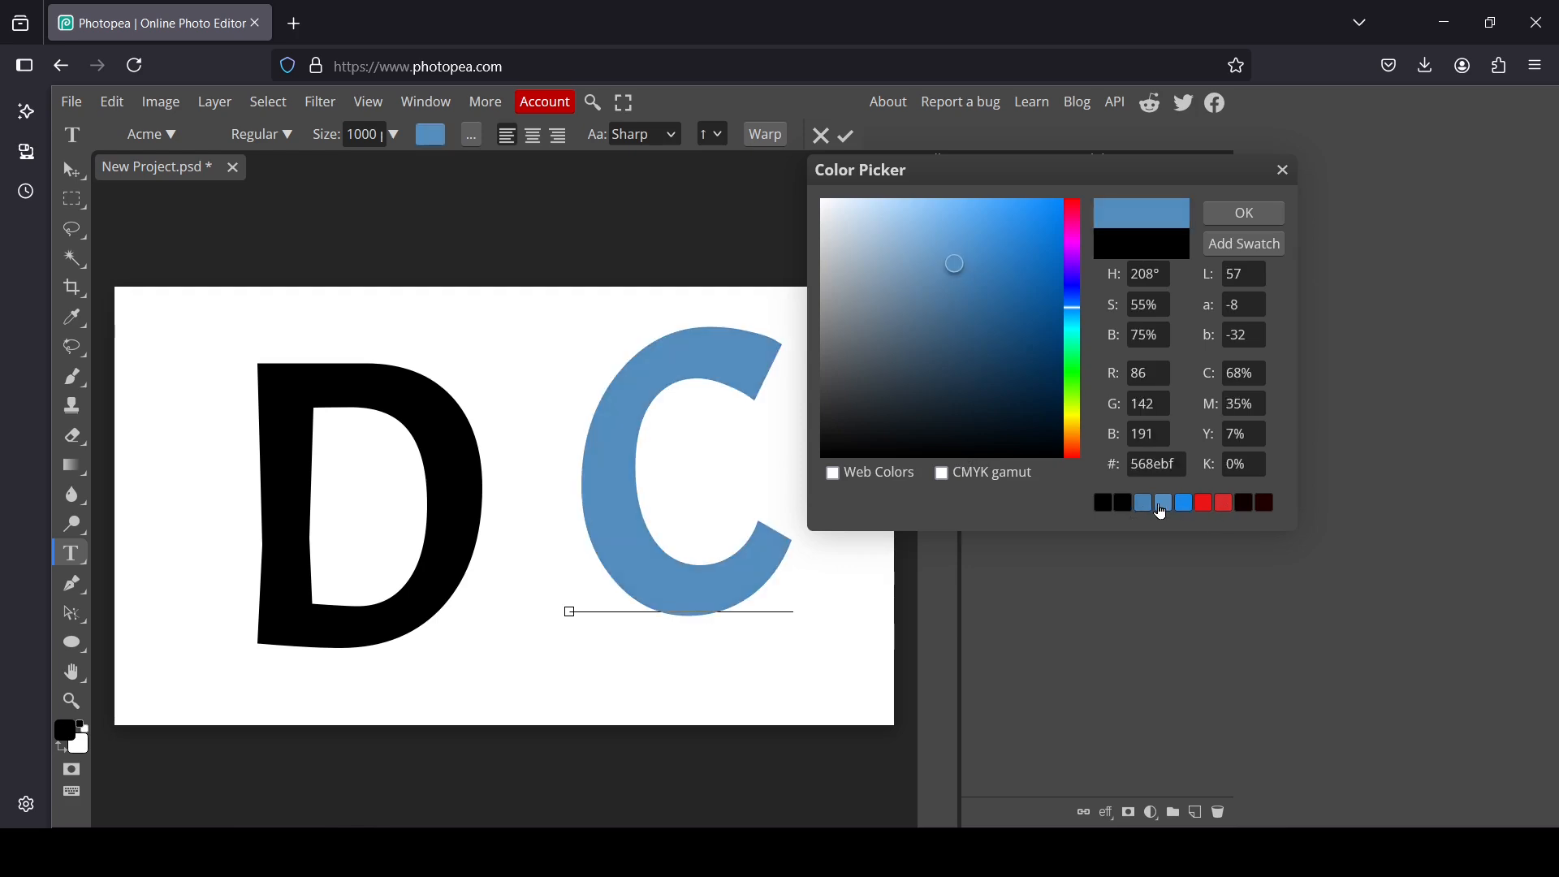
left_click(1181, 505)
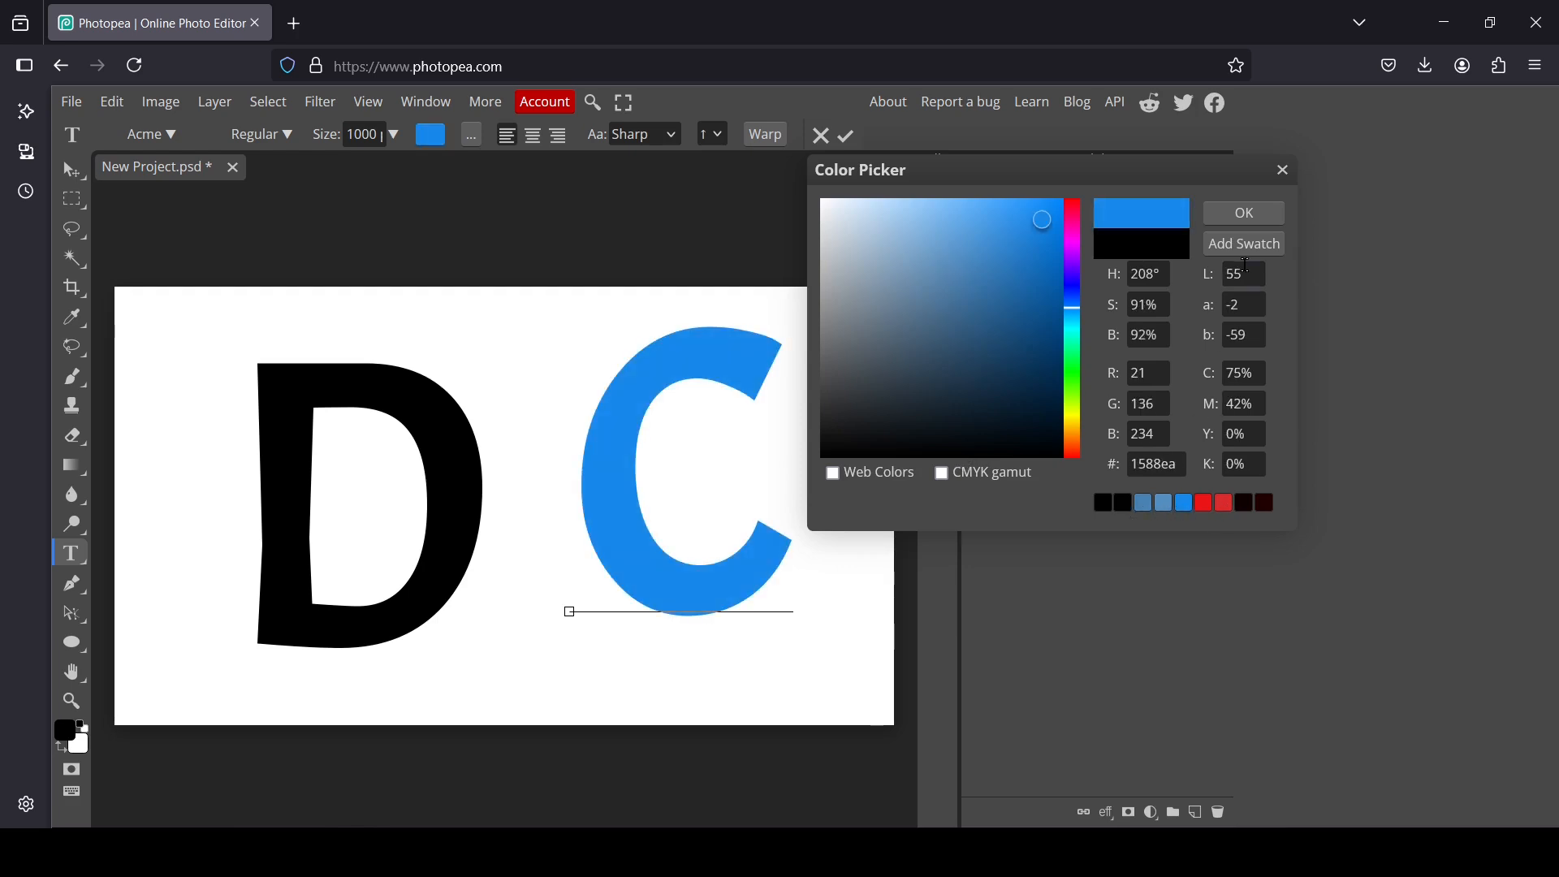
left_click(1244, 213)
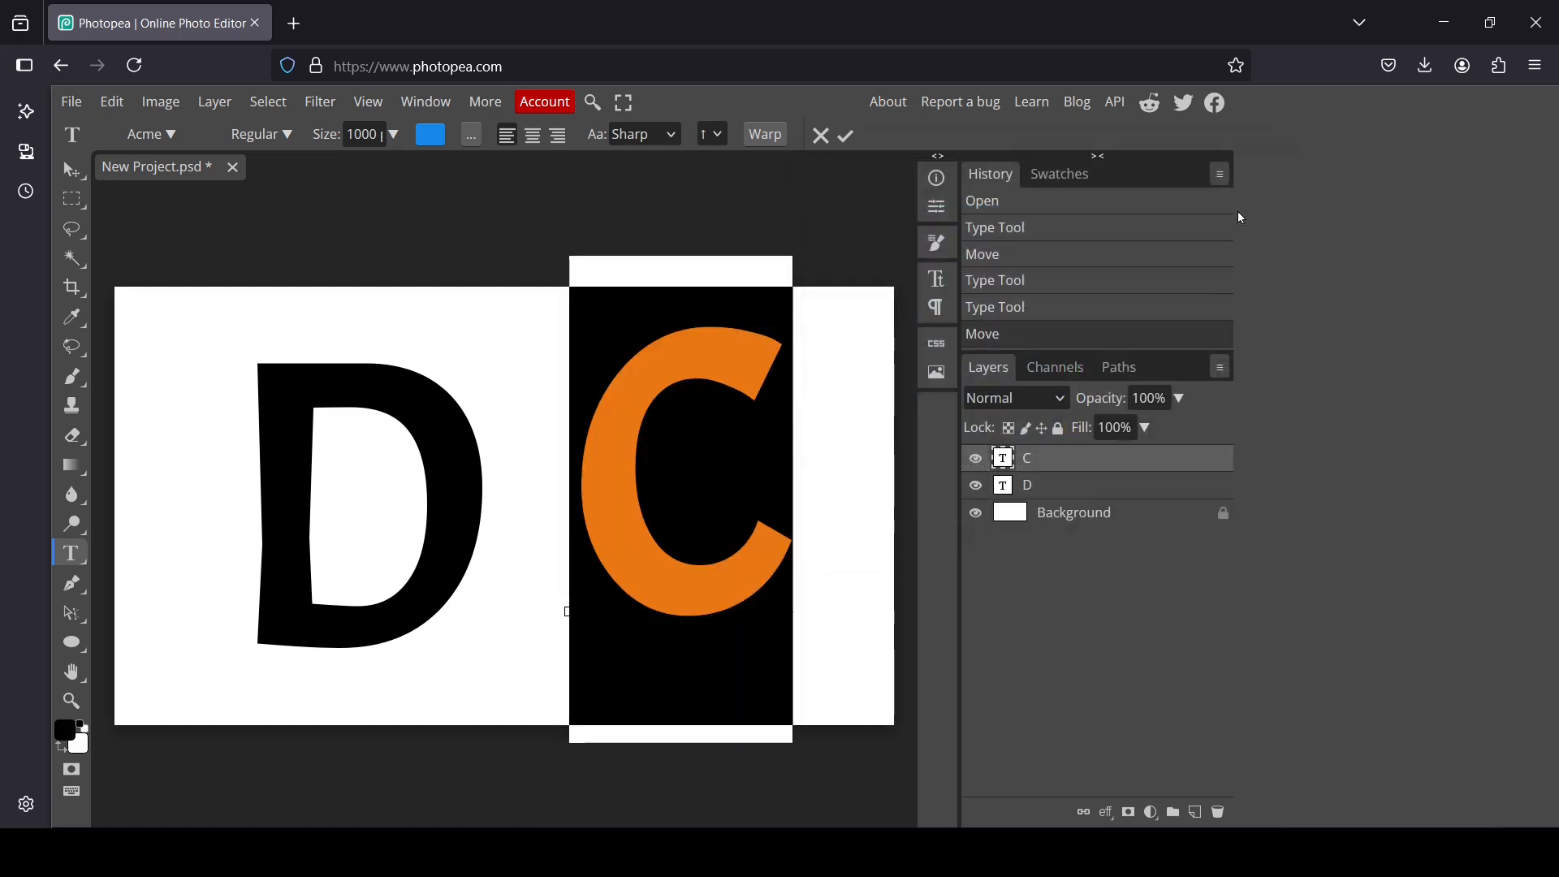
left_click(71, 169)
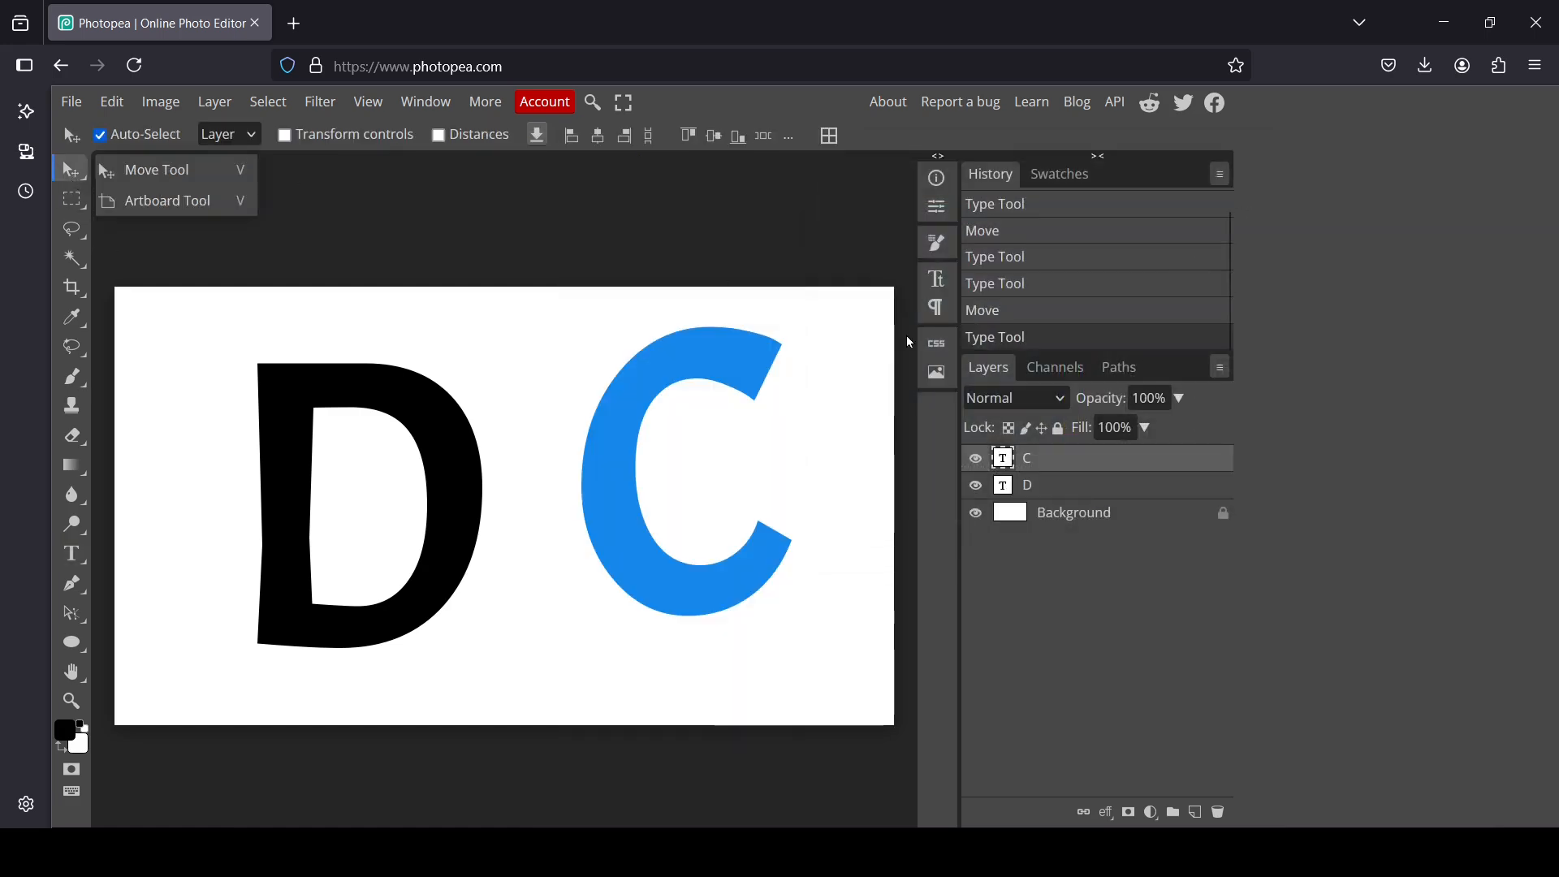
Step: Move the D toward the canvas centre and shift the C so it overlaps the D's right edge
left_click(1018, 492)
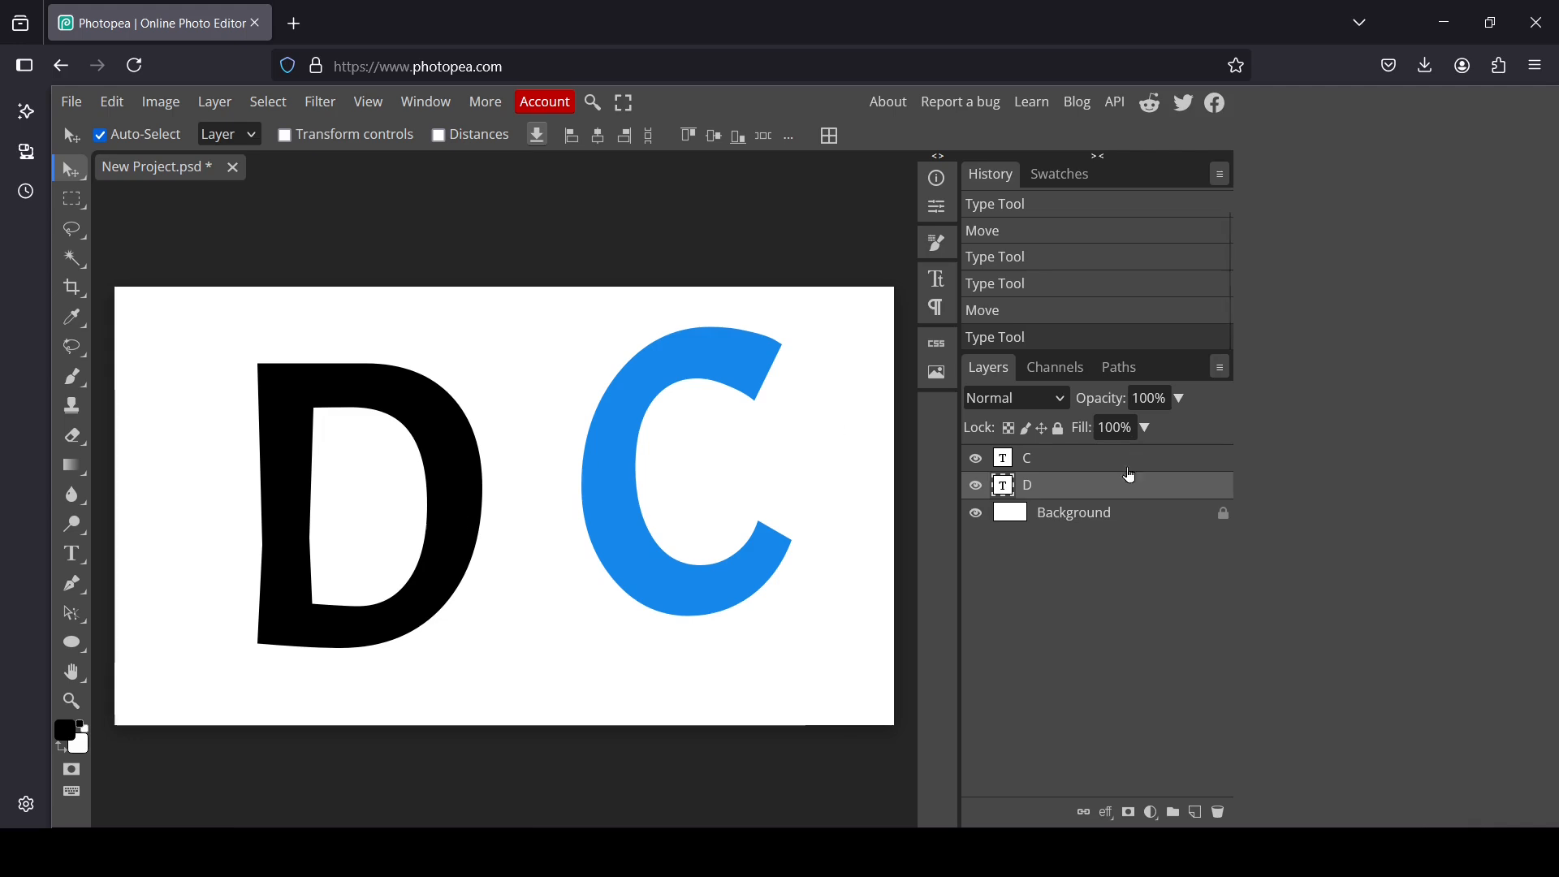
left_click_drag(420, 563, 475, 589)
left_click(1045, 462)
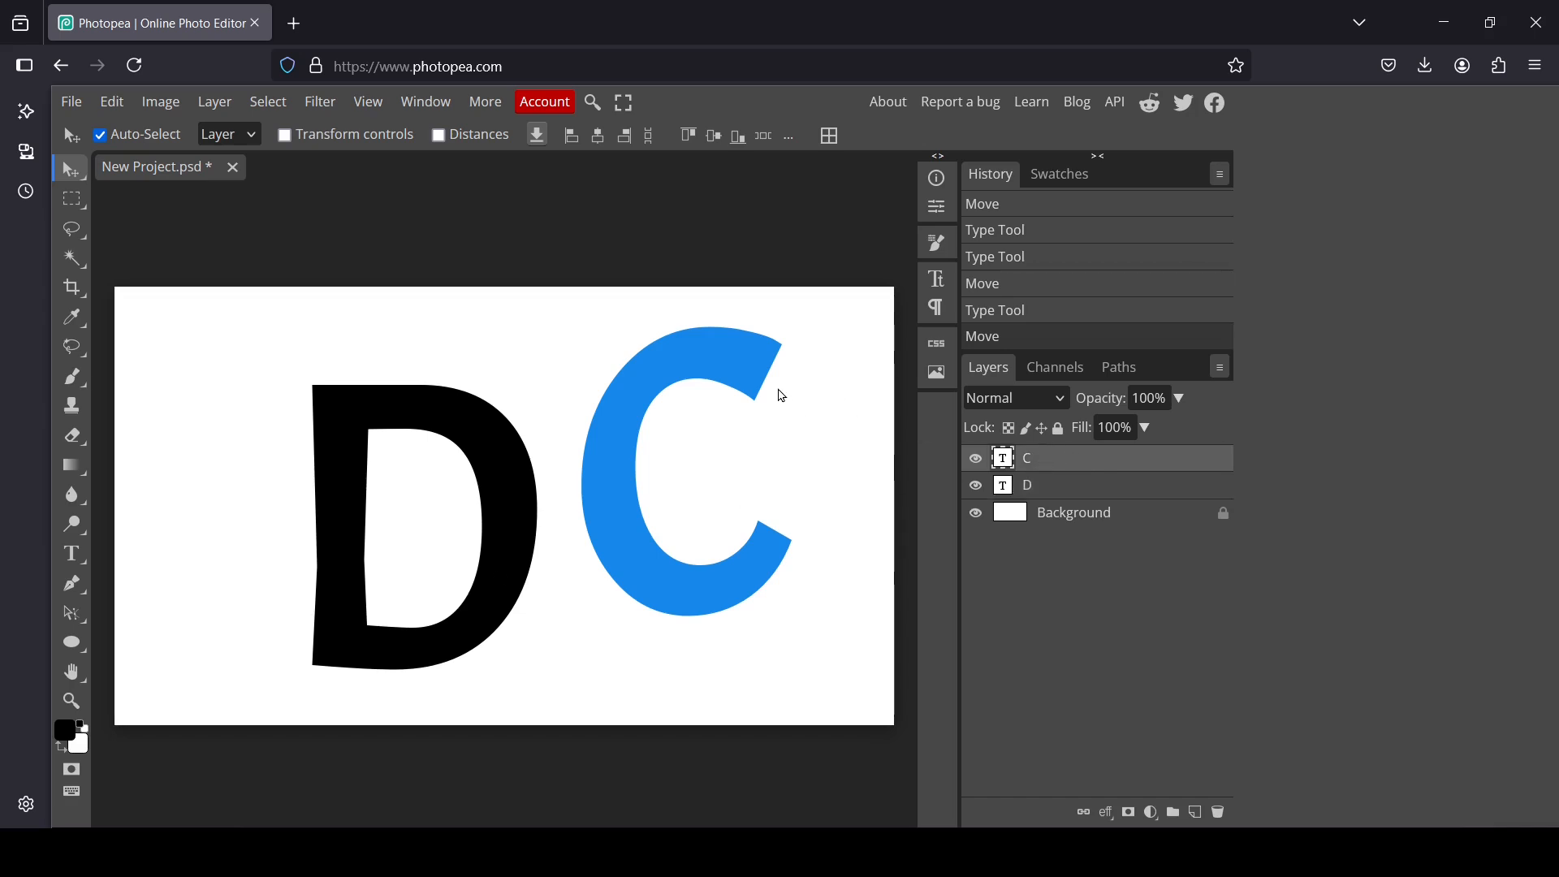
left_click_drag(744, 373, 673, 375)
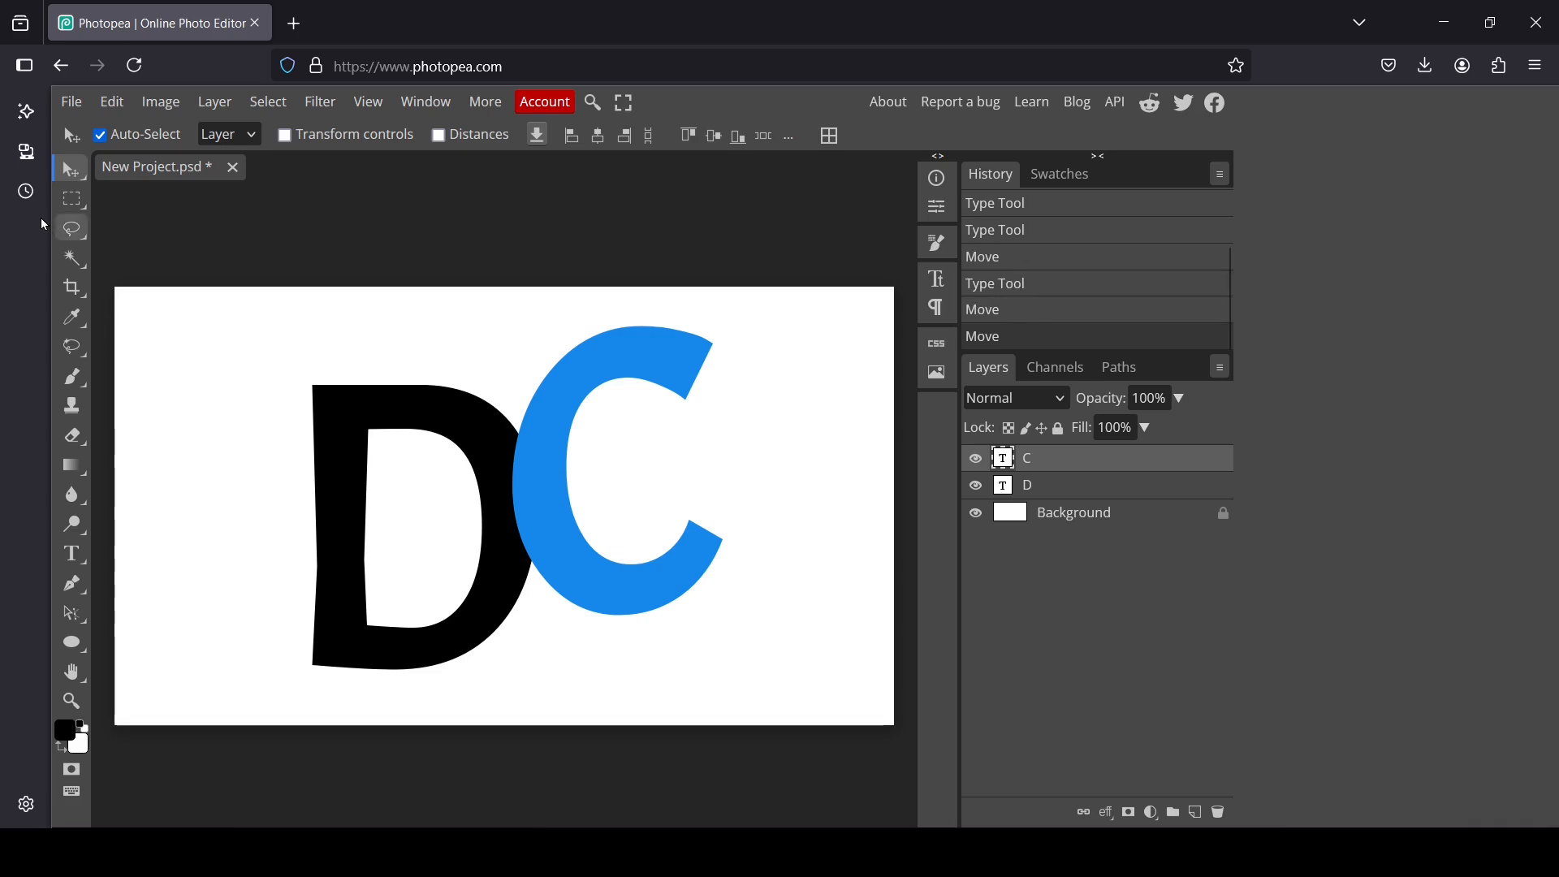
right_click(70, 173)
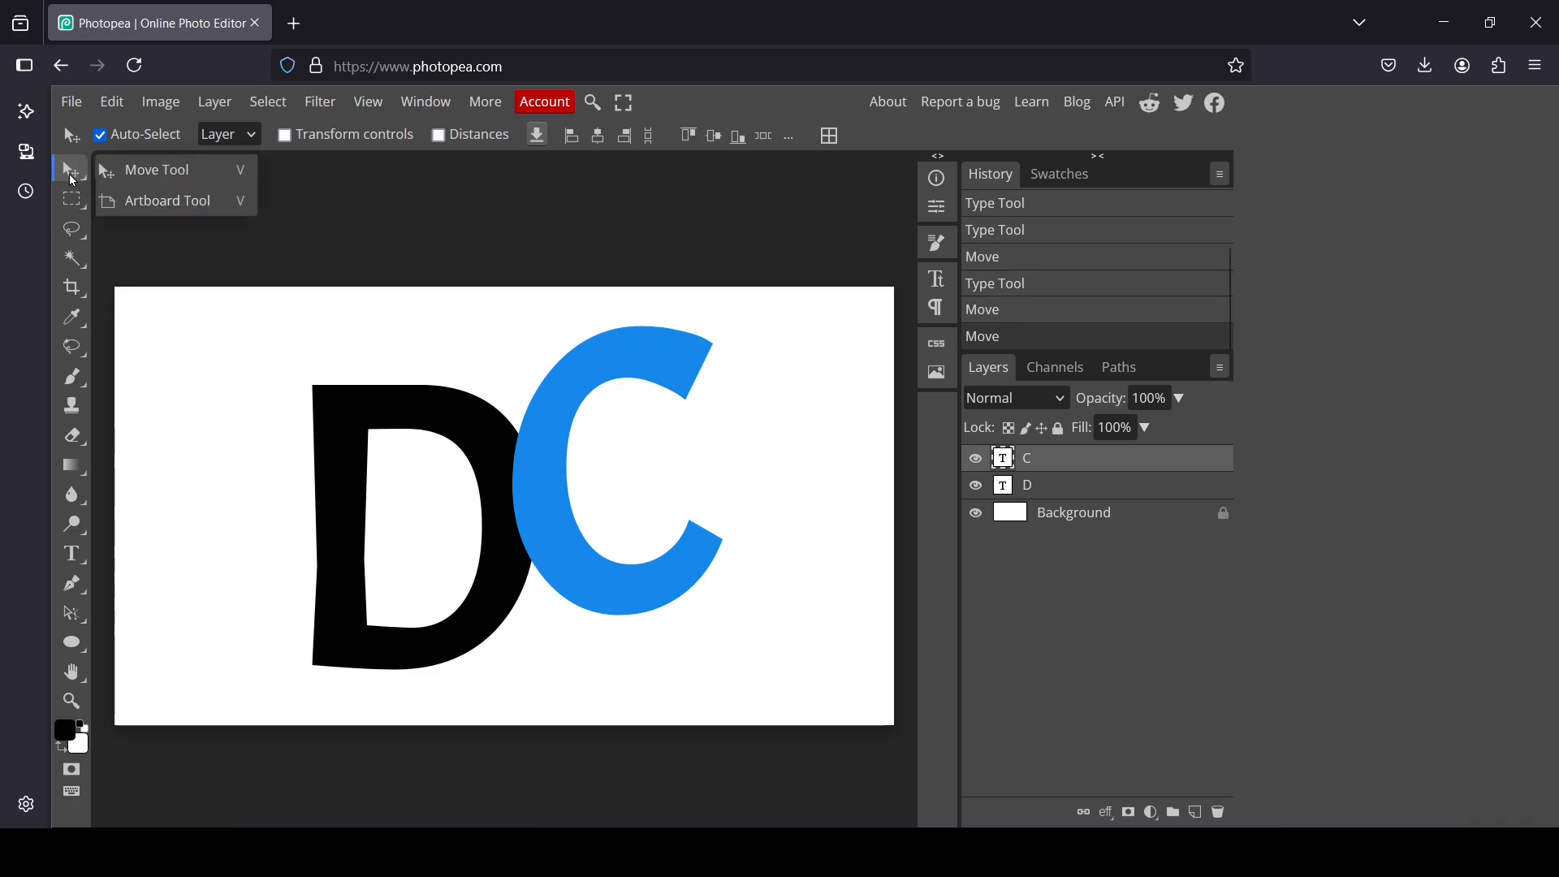
left_click(143, 172)
left_click_drag(654, 354, 653, 379)
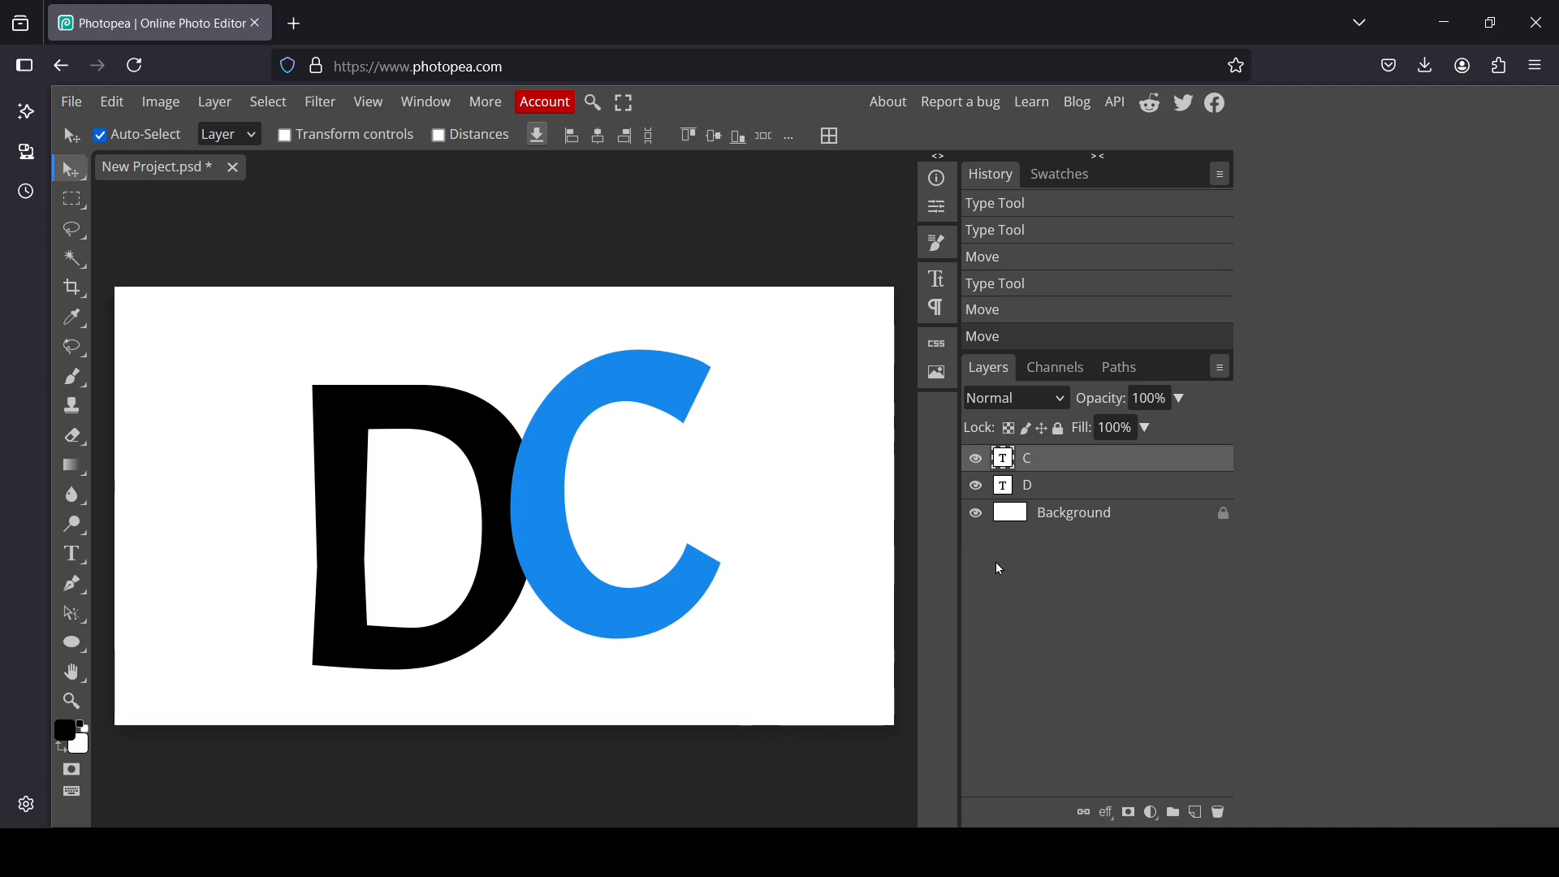
Step: Load the pixels of the D layer as a selection
left_click(1007, 491)
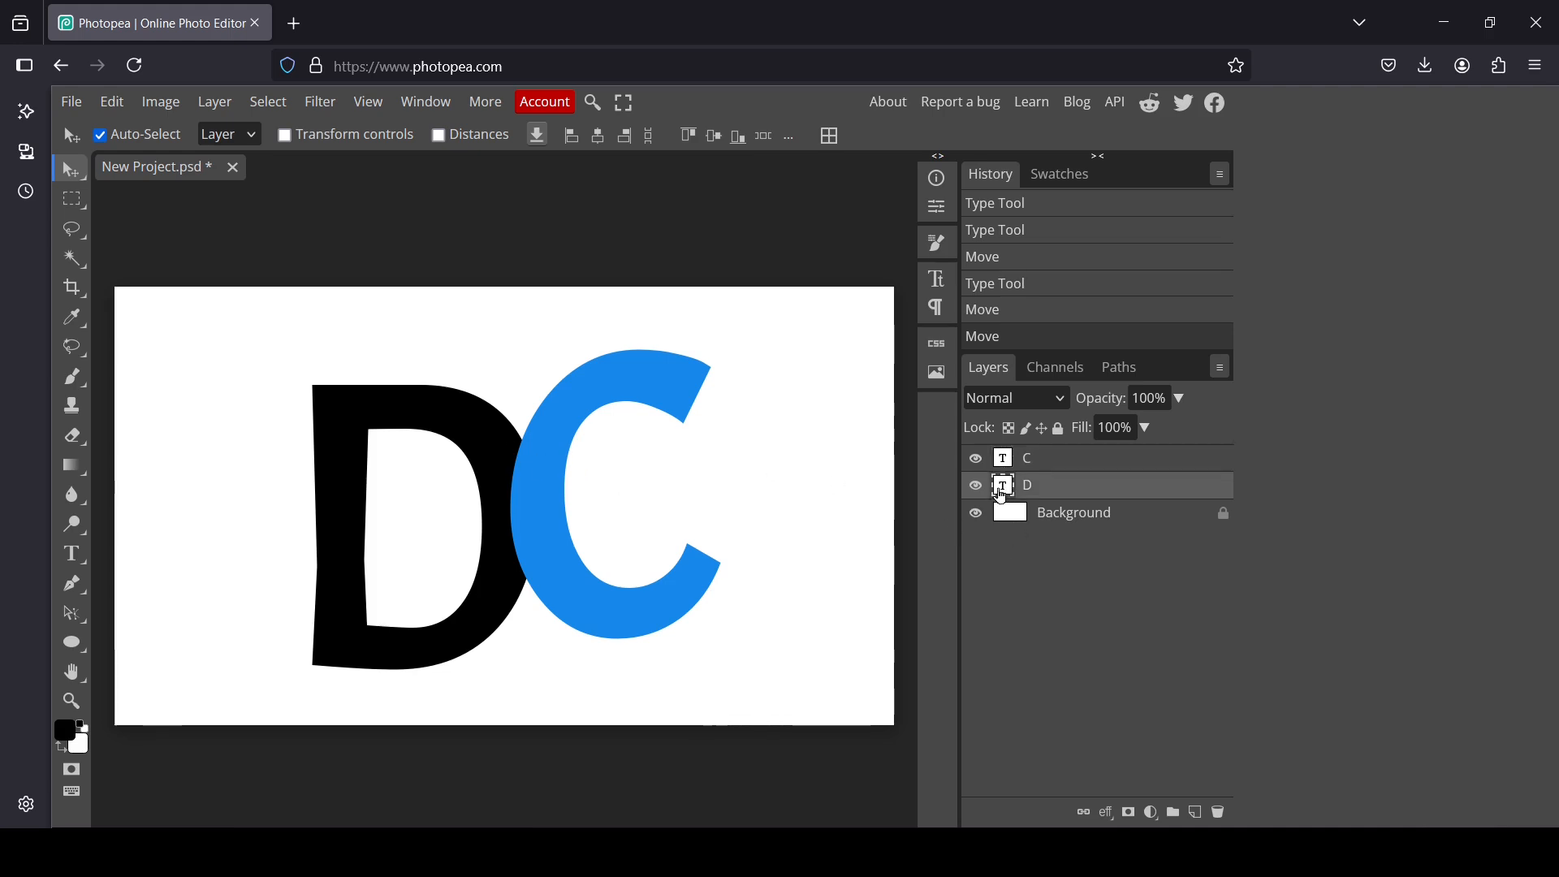
left_click(976, 485)
left_click(976, 485)
right_click(1009, 491)
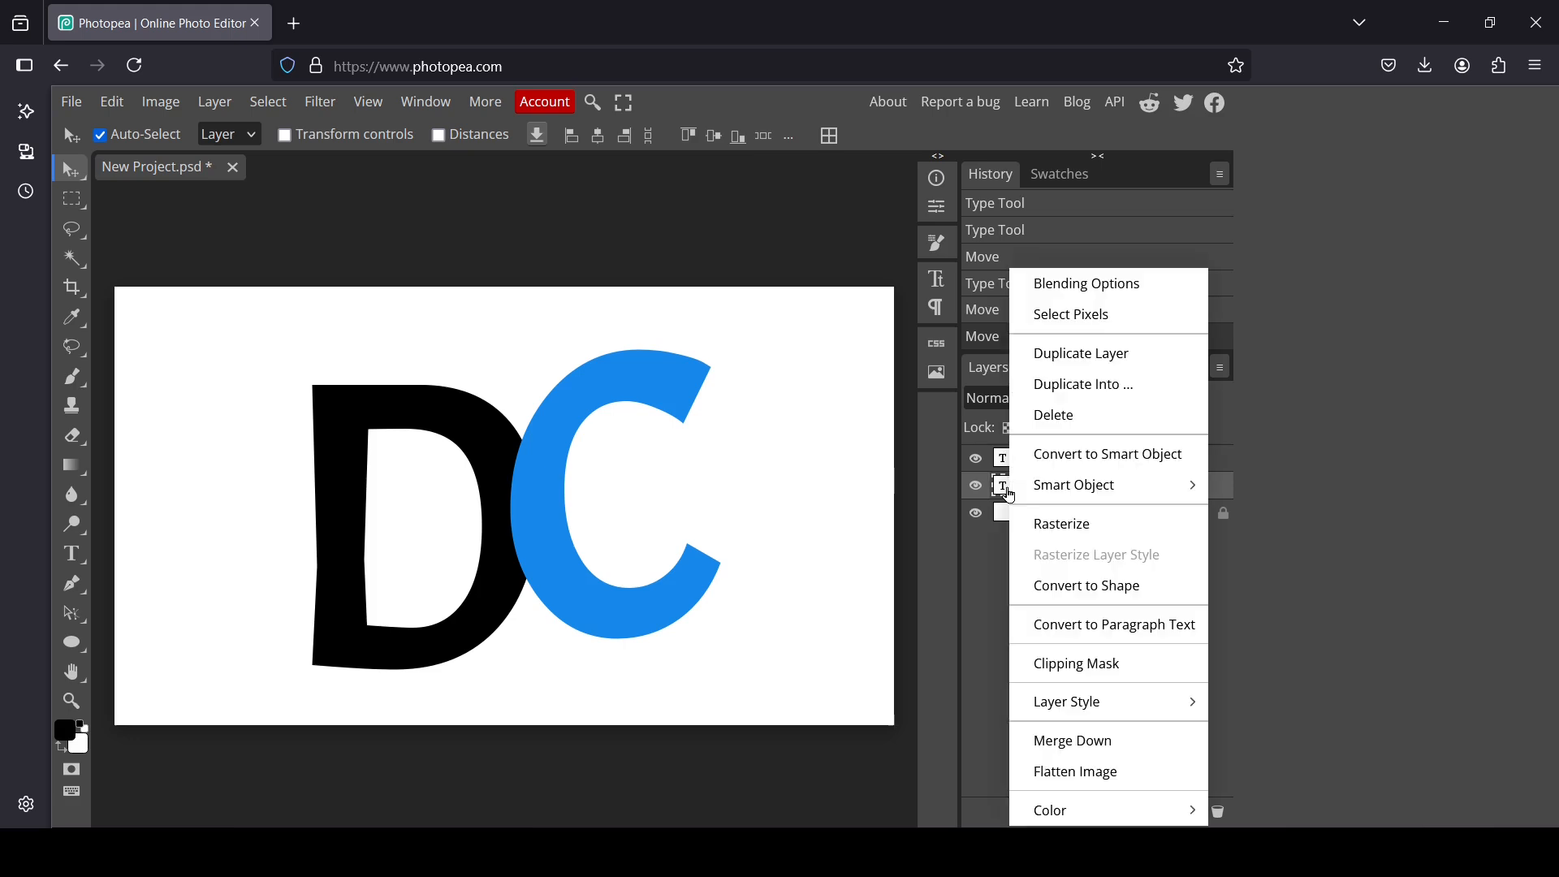
left_click(1104, 326)
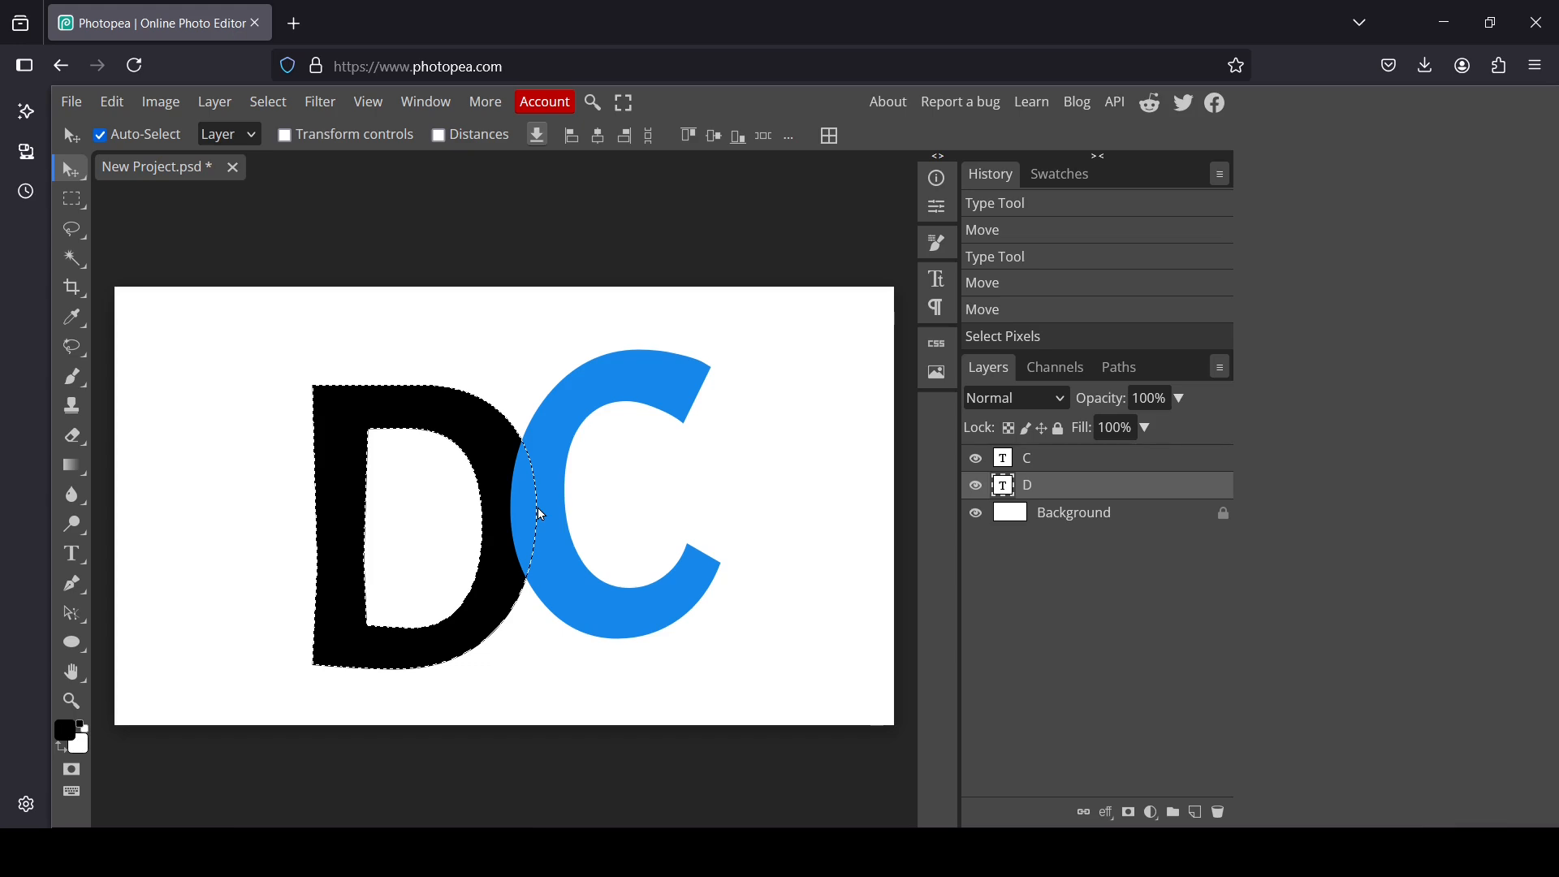
Step: Expand the D-shaped selection by 20 px, leaving the canvas bounds option off
left_click(269, 98)
mouse_move(359, 394)
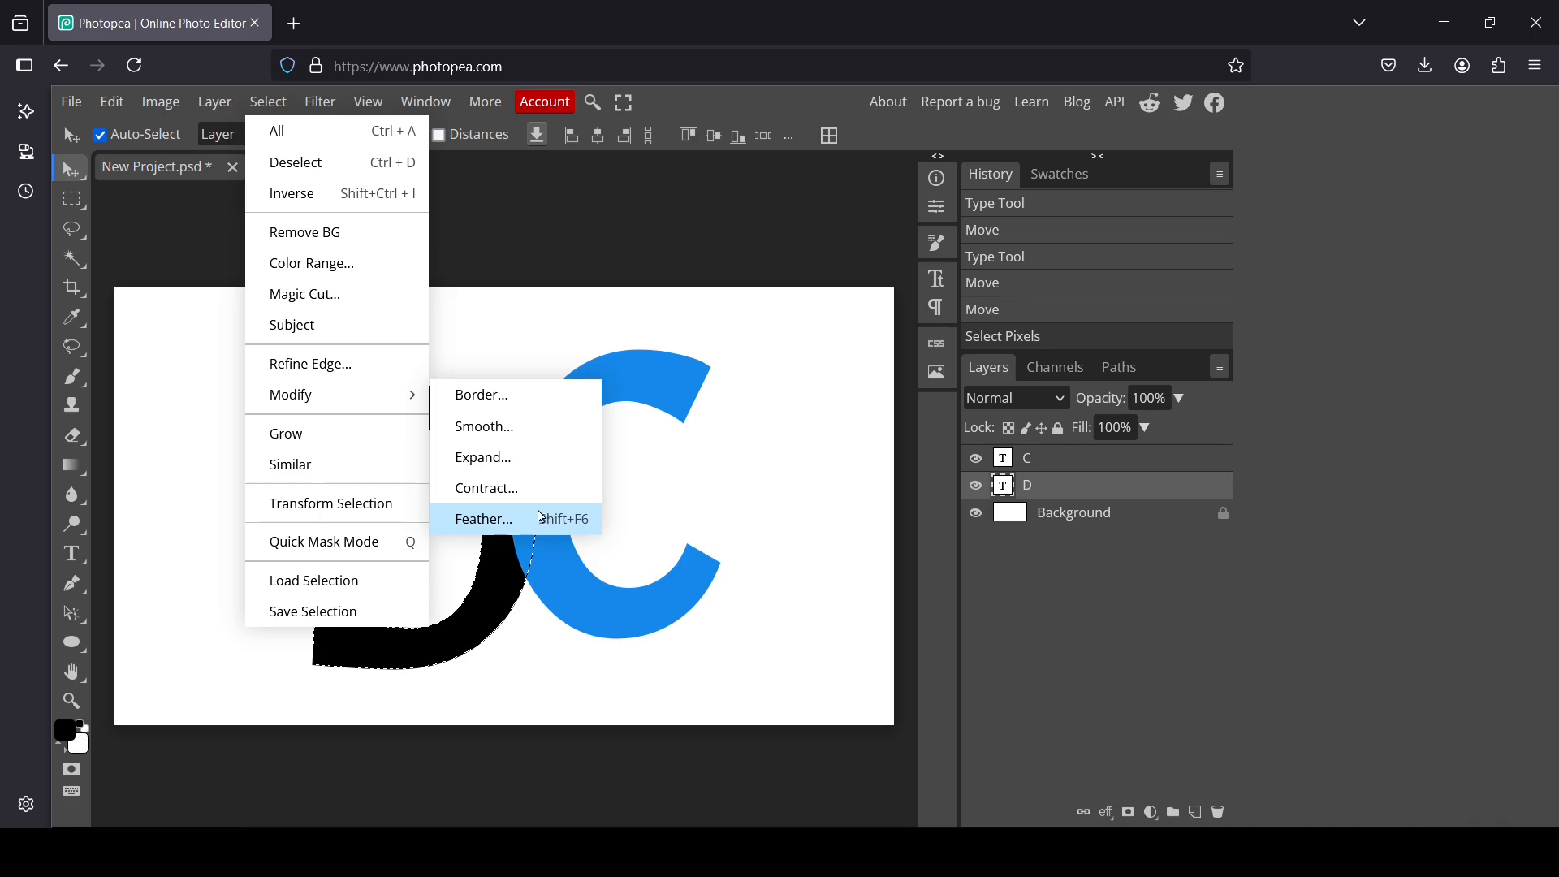
left_click(530, 459)
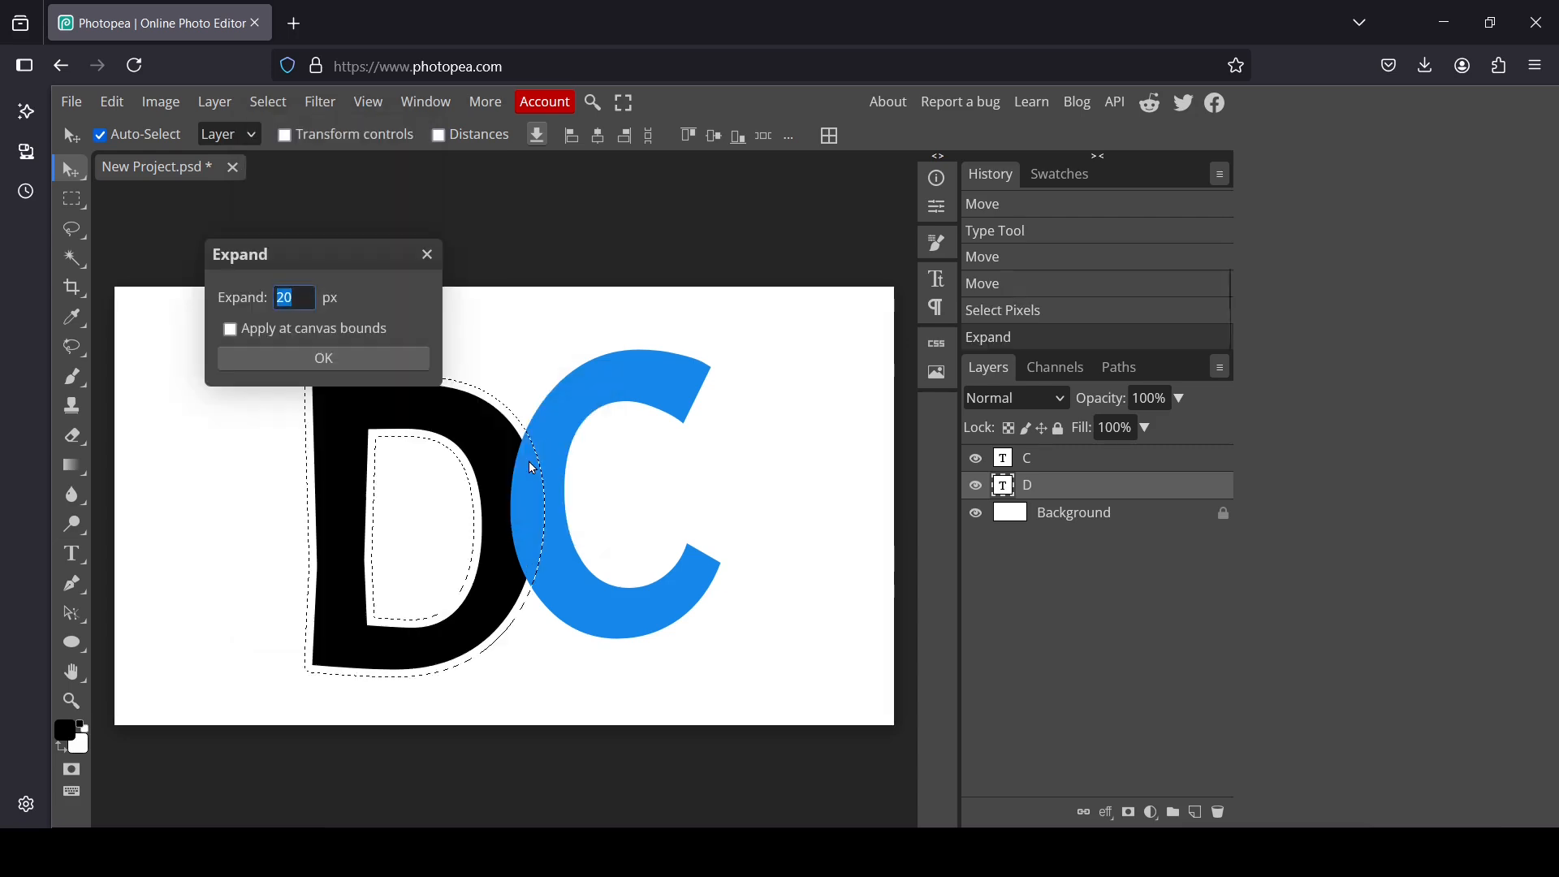
left_click_drag(359, 255, 860, 211)
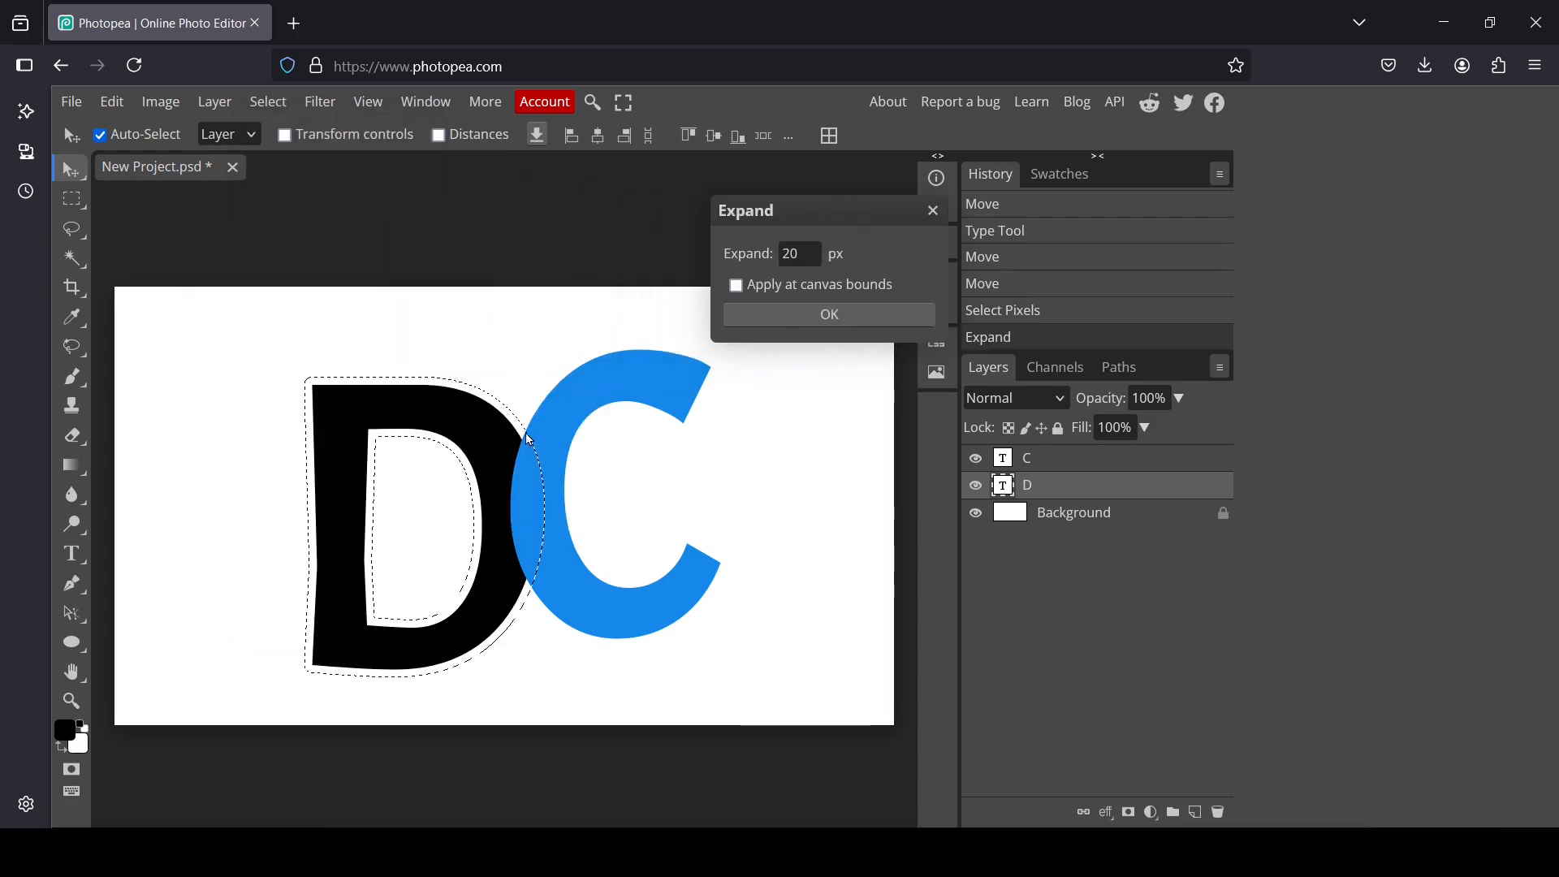
left_click(791, 253)
double_click(791, 254)
type("0")
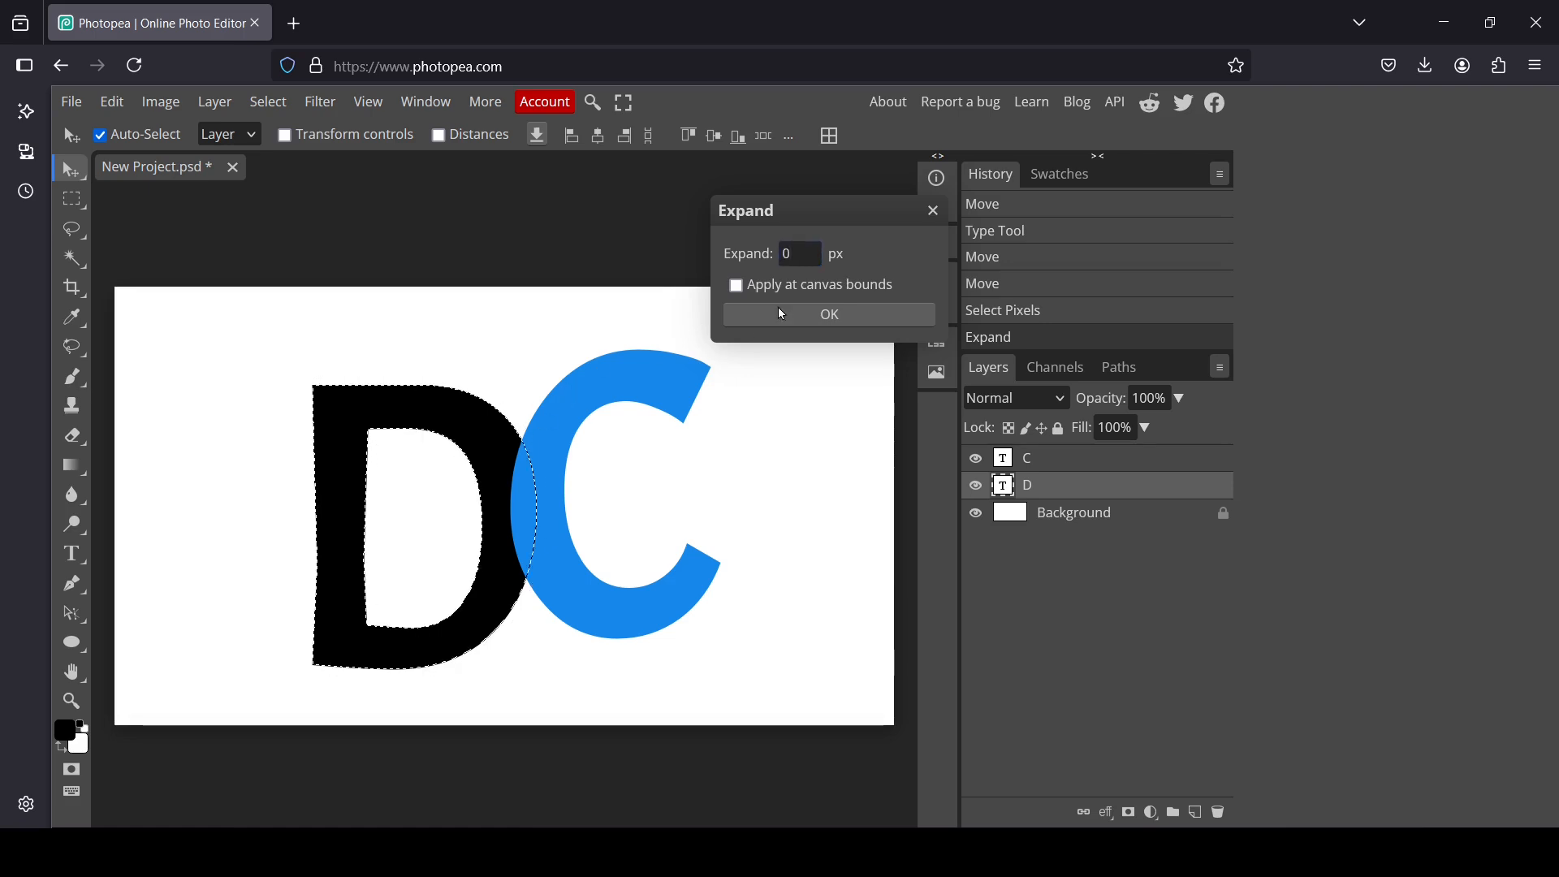
left_click(786, 254)
type("20")
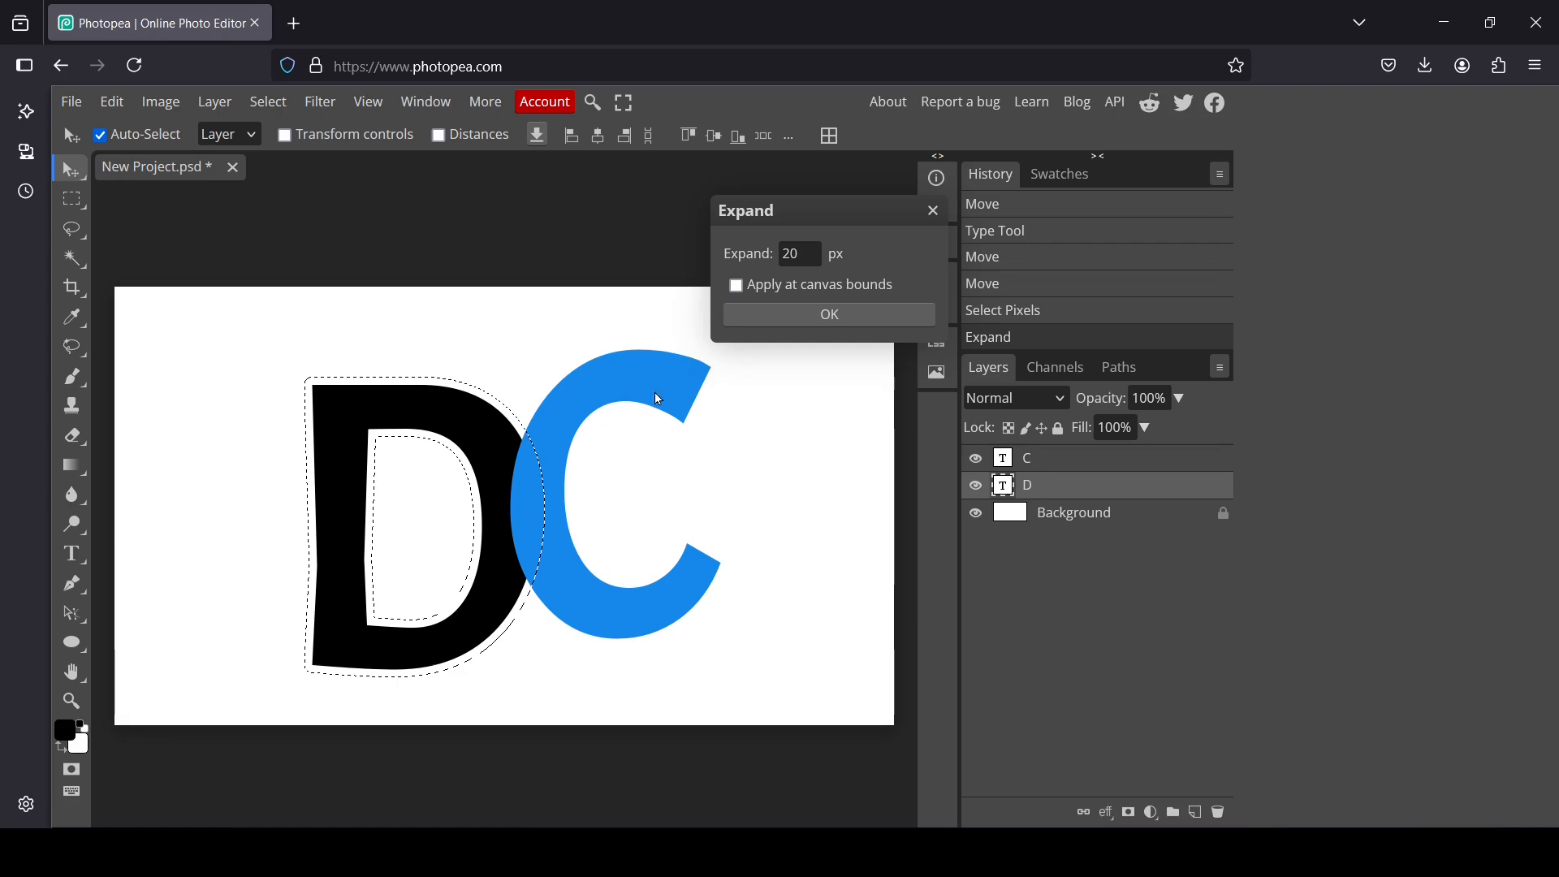
left_click(837, 315)
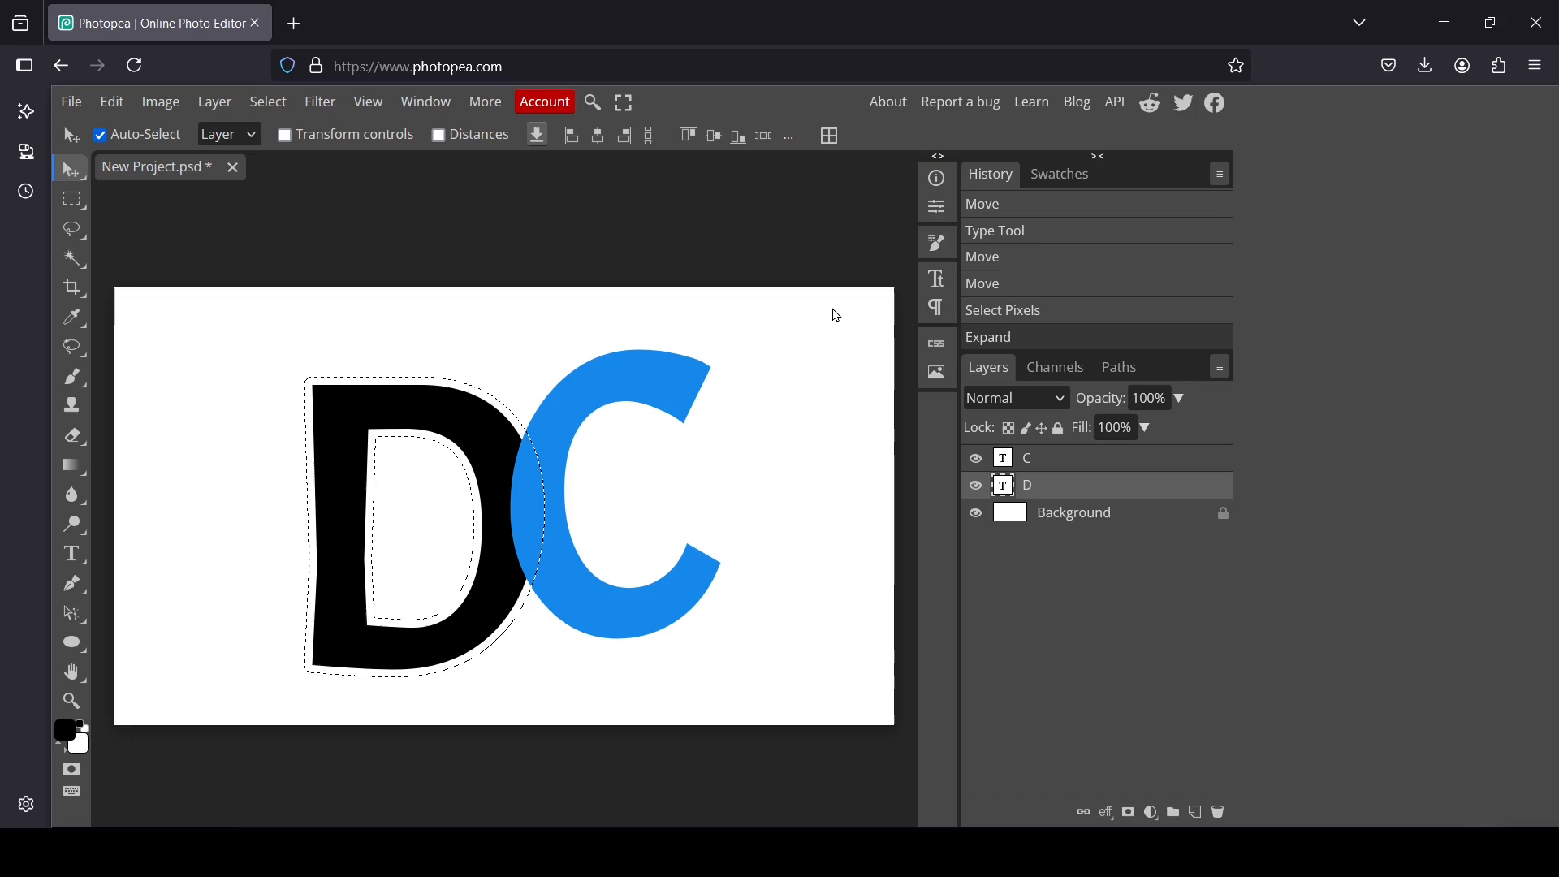
Step: Rasterize the C text layer and delete the part of the C inside the expanded D selection
left_click(1012, 464)
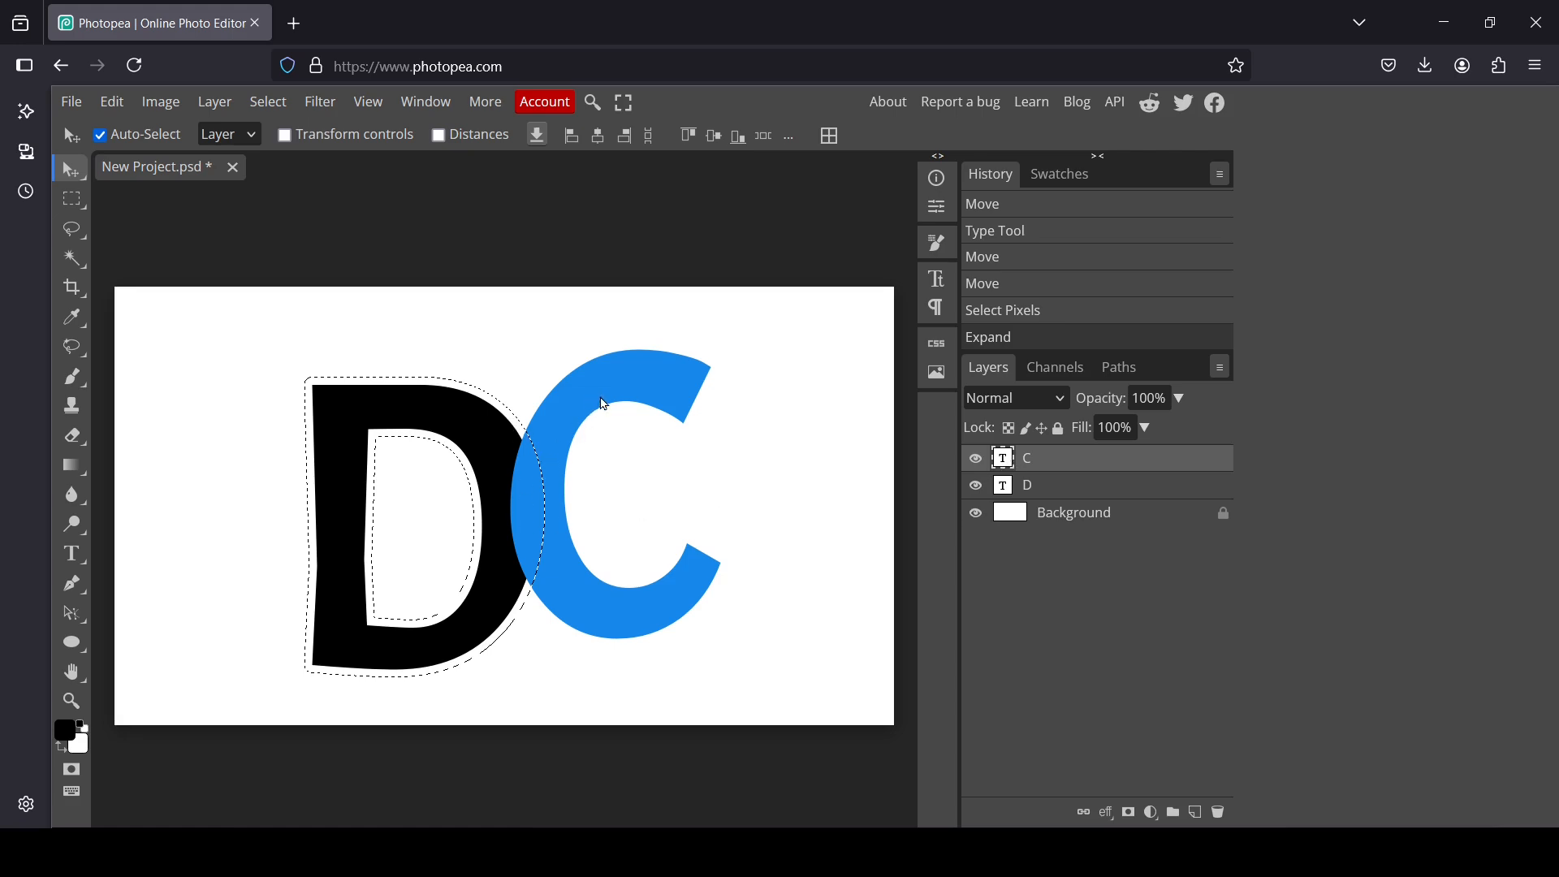
left_click(976, 459)
left_click(976, 458)
right_click(1011, 464)
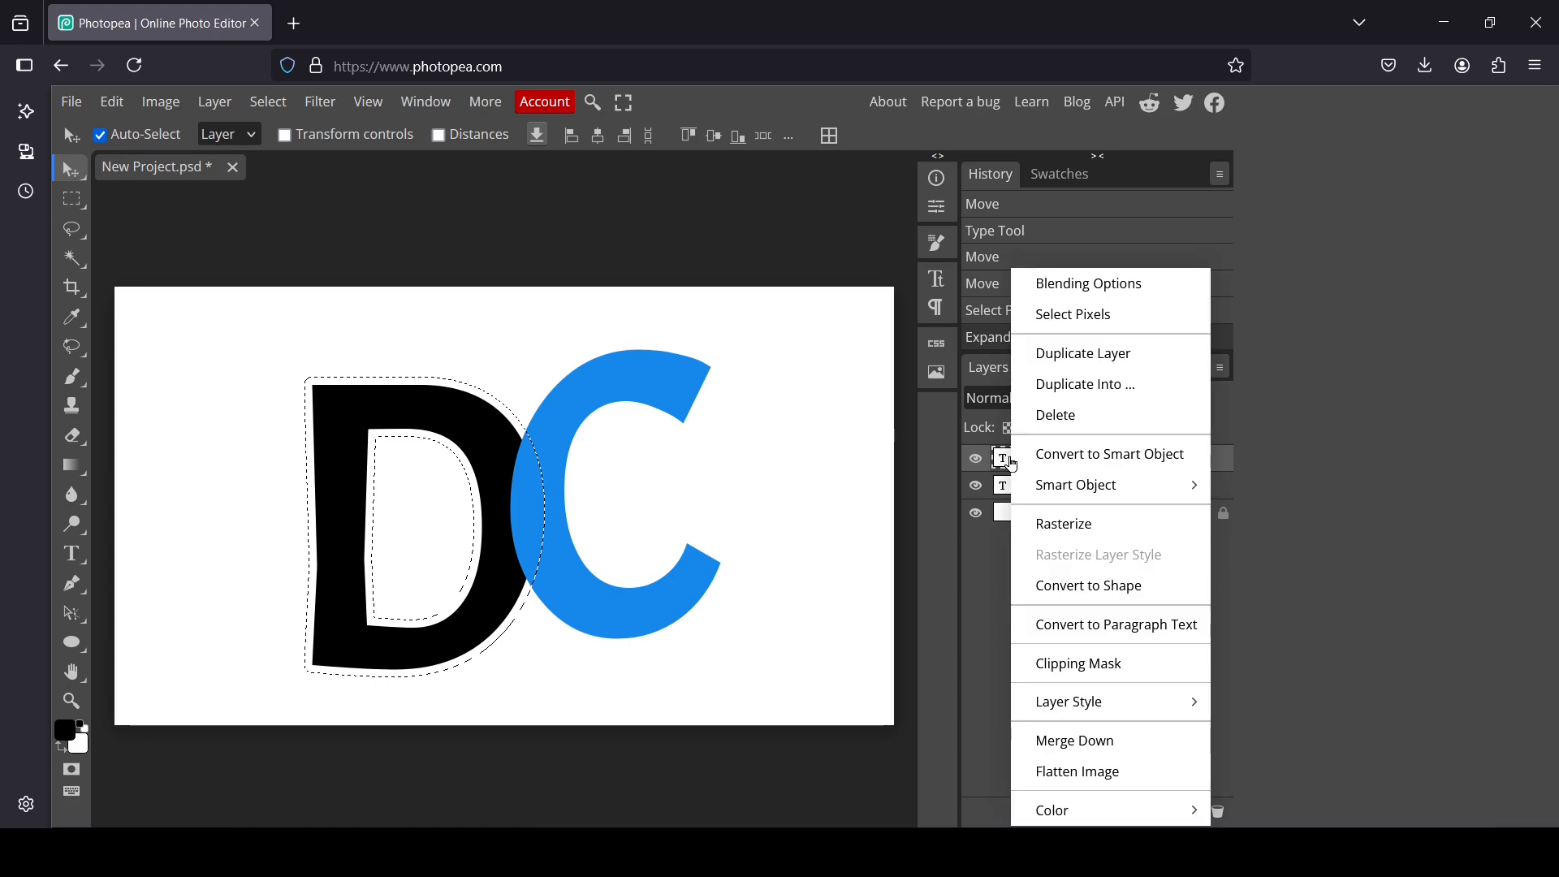
left_click(1102, 531)
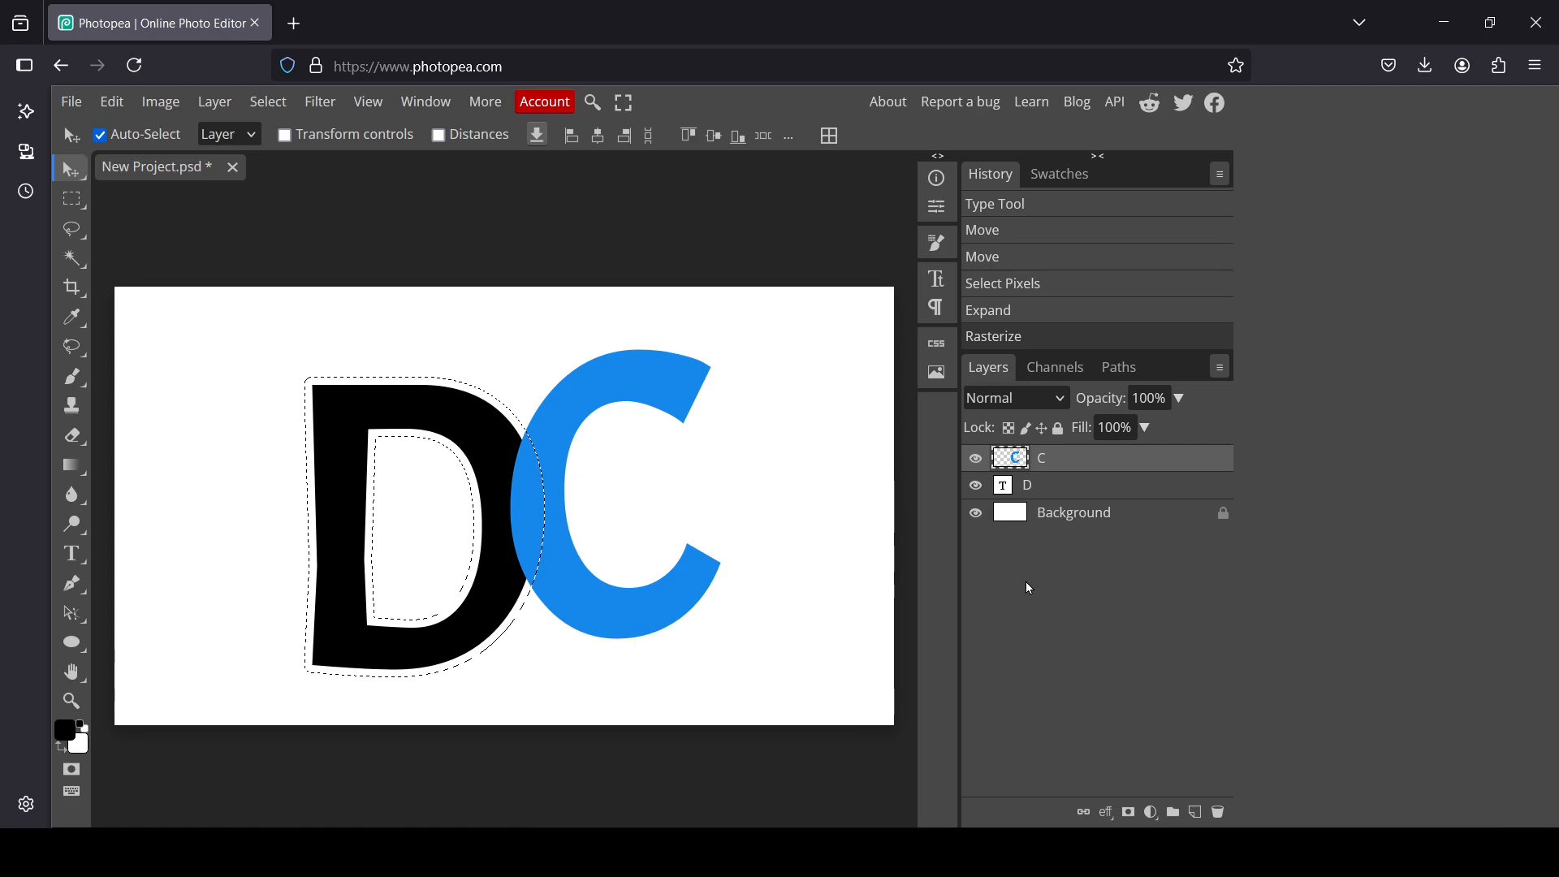
key("Delete")
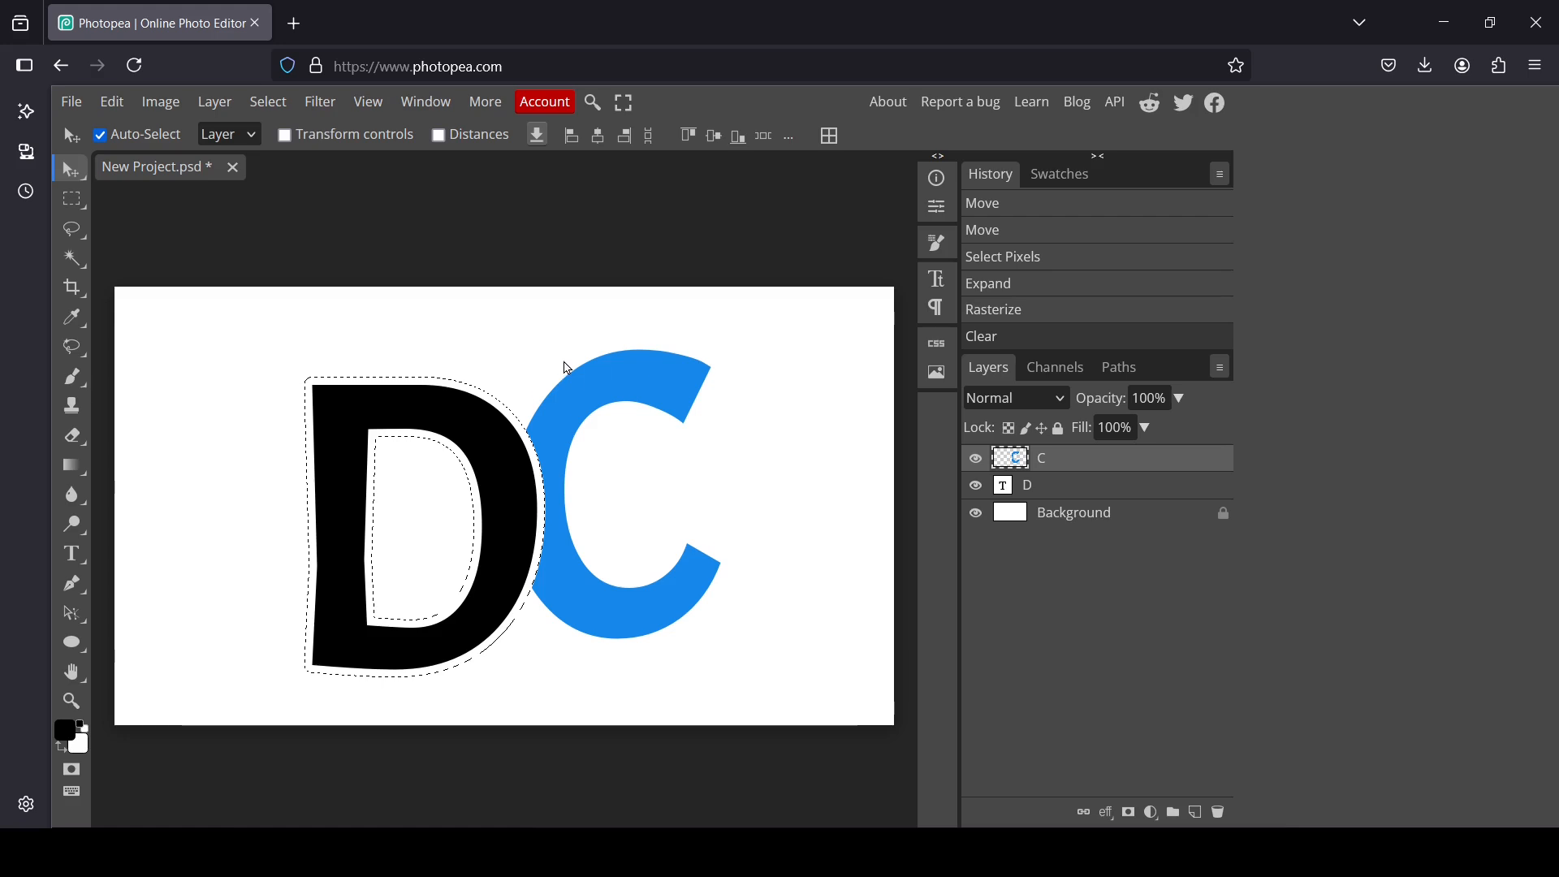
Step: Deselect the D outline and flatten the C, D and background layers into a single image
left_click(279, 104)
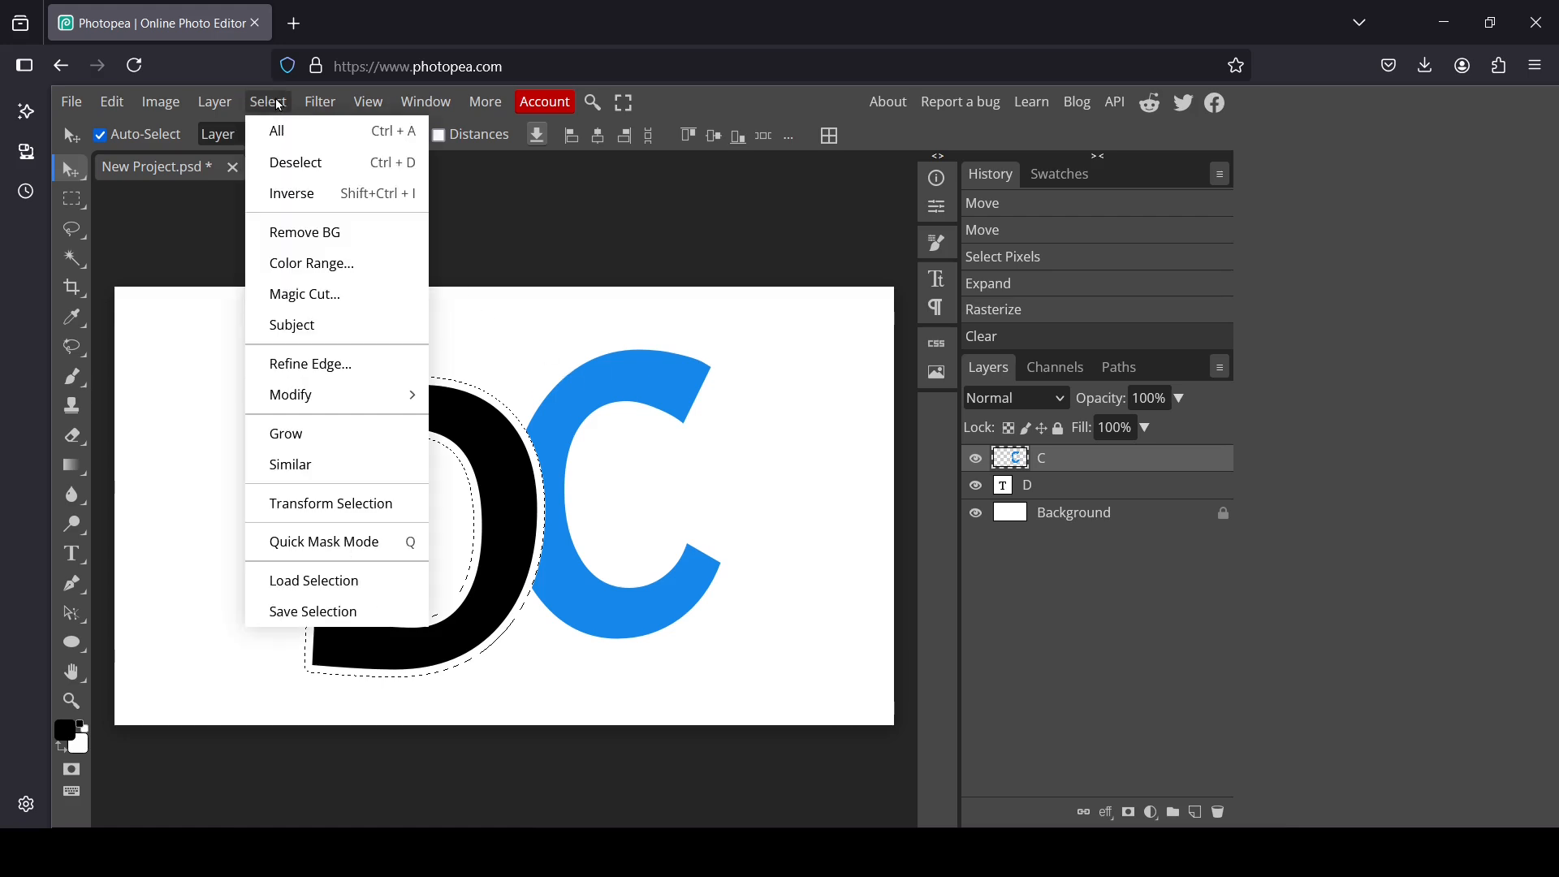
left_click(323, 170)
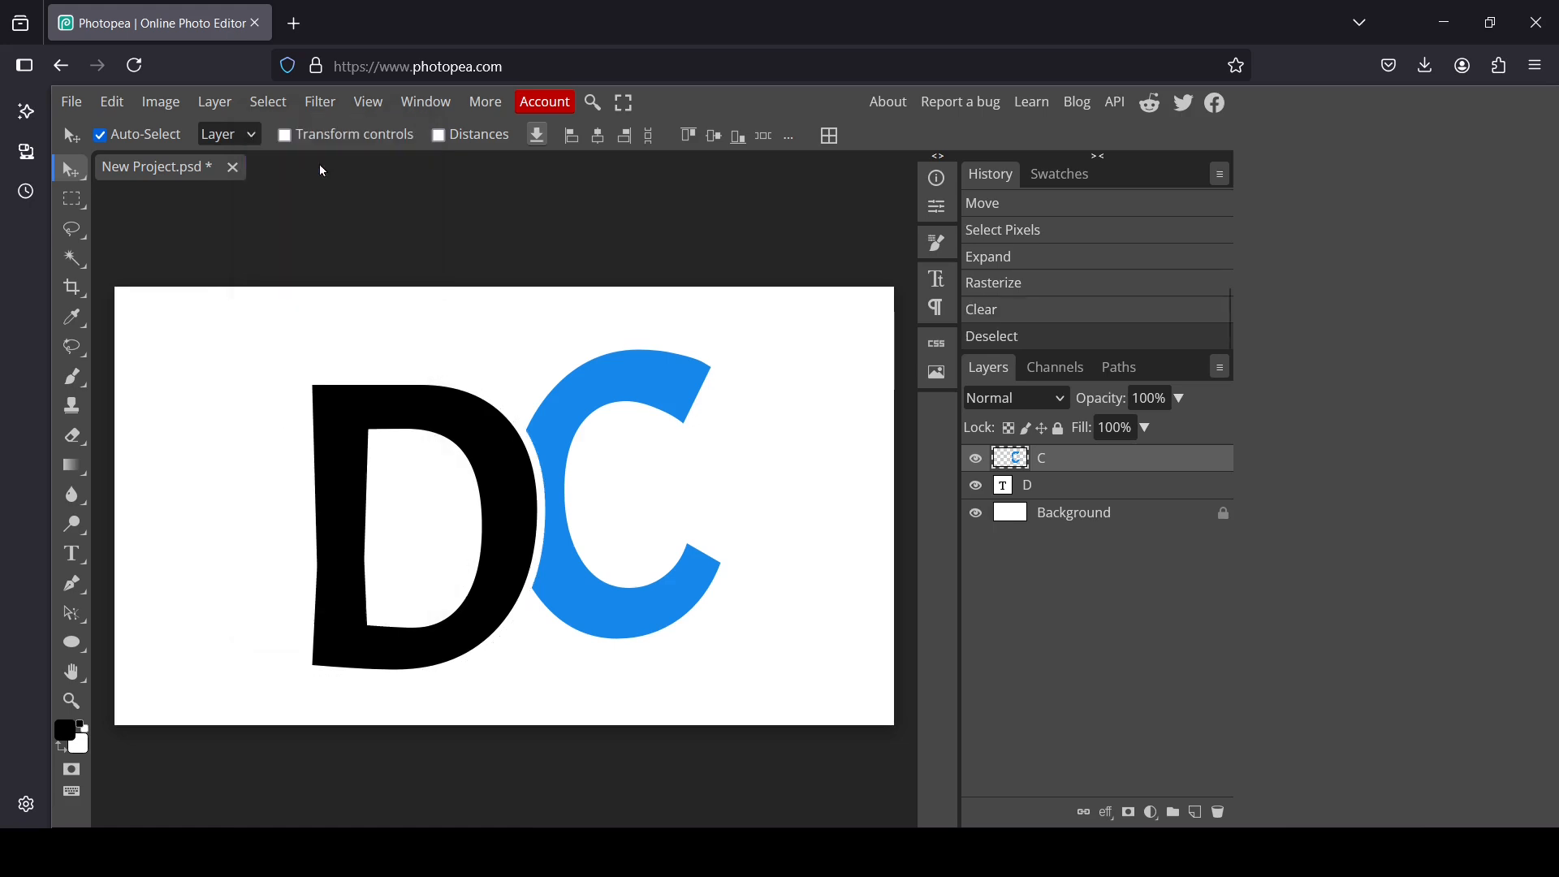
right_click(1021, 465)
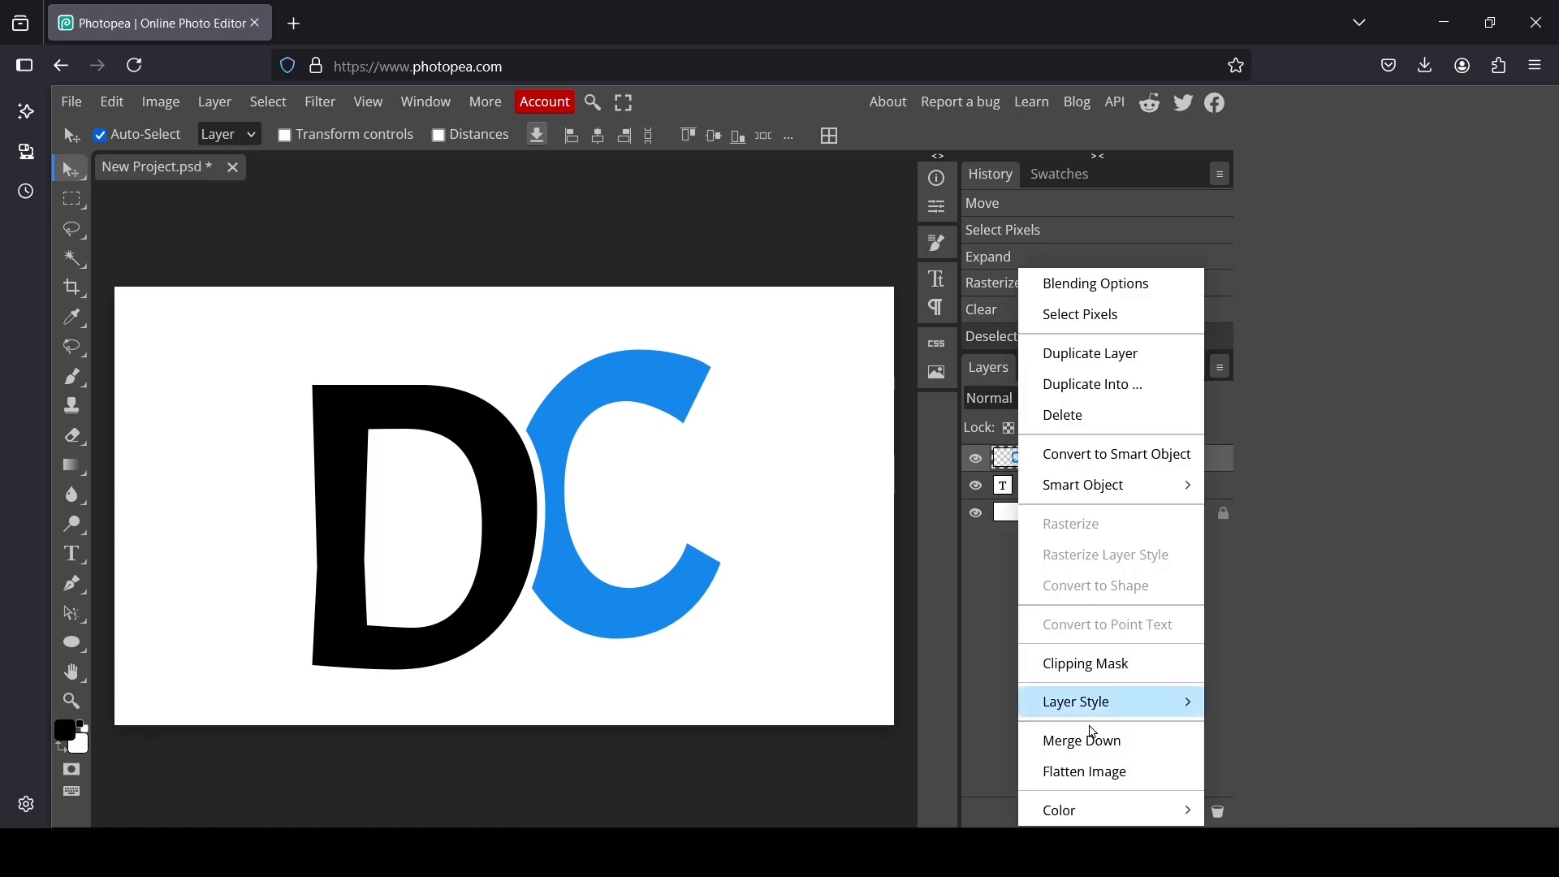
left_click(1092, 771)
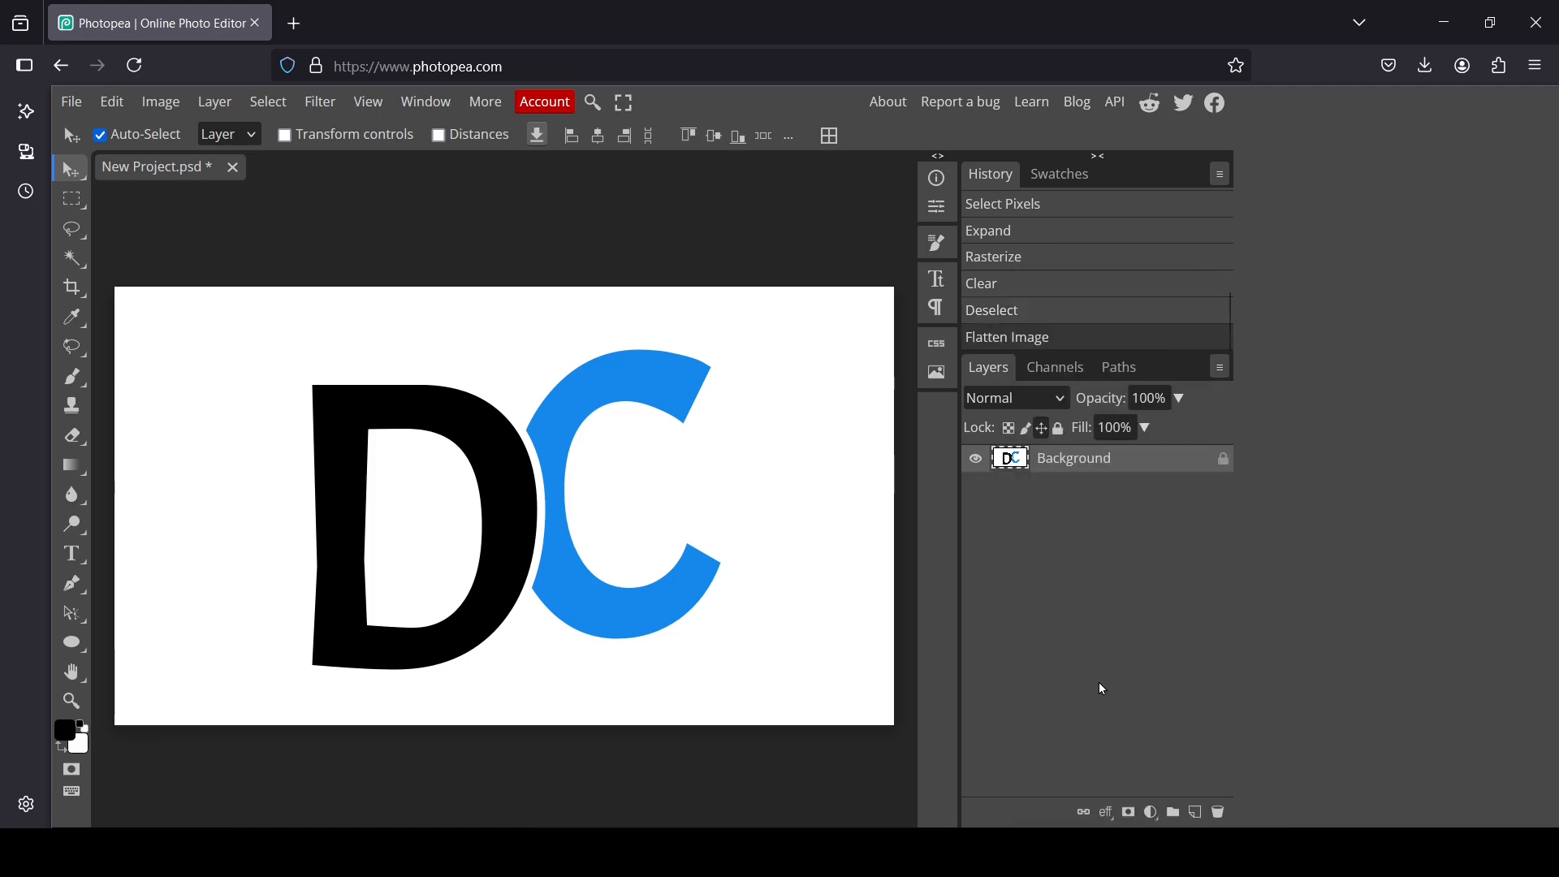